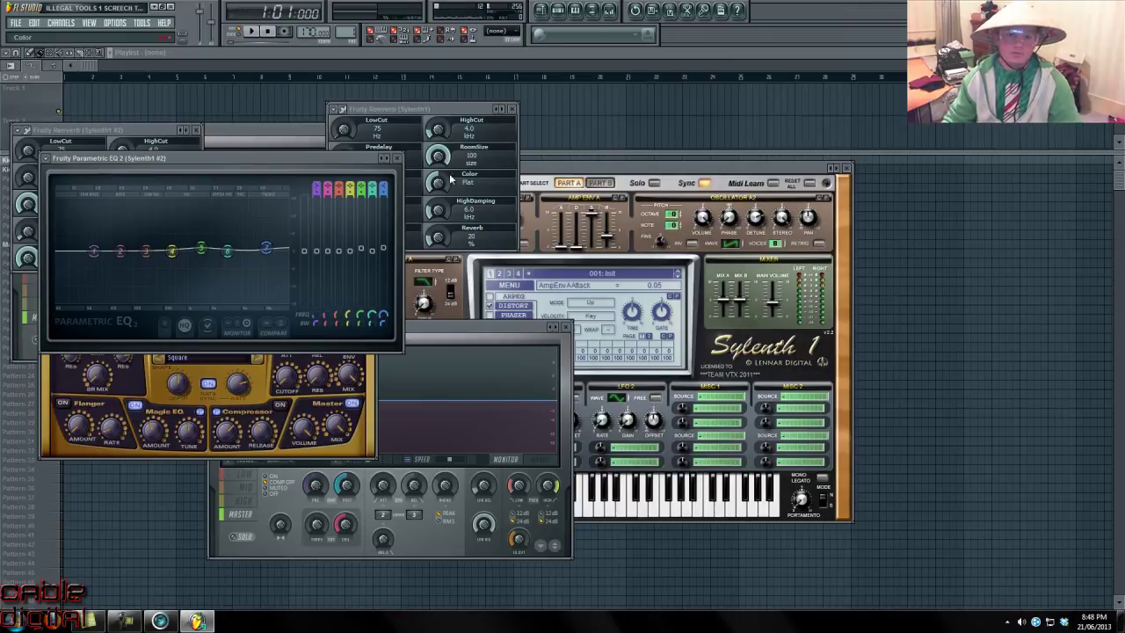
Step: Show the channel rack, set the project tempo to 153 BPM and accept restretching of all channels
click(559, 12)
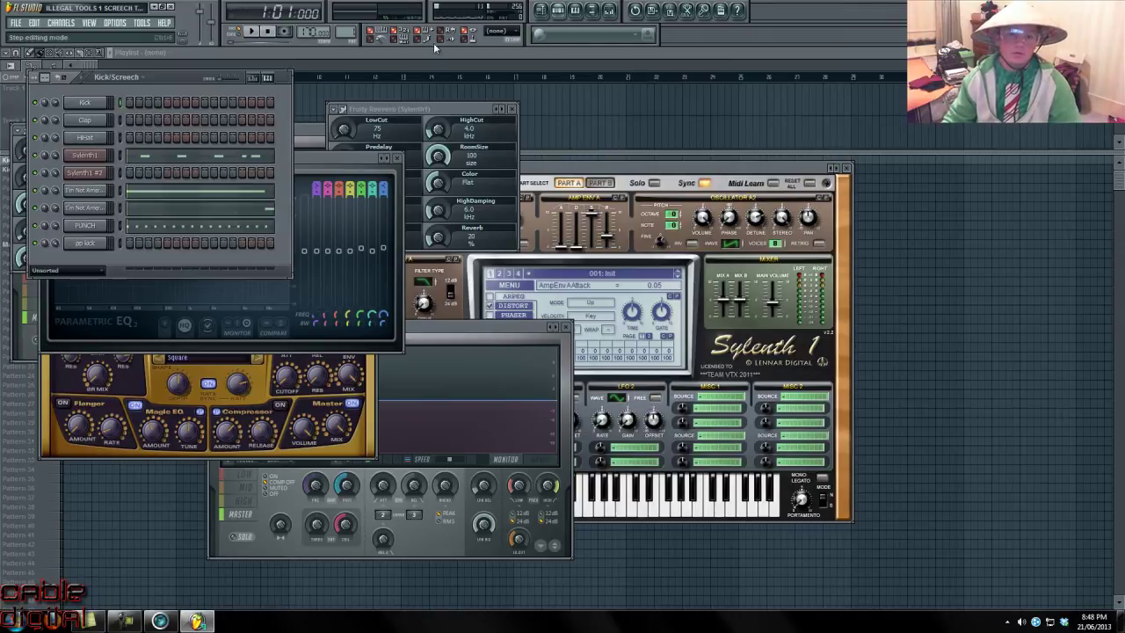
drag(308, 33, 307, 84)
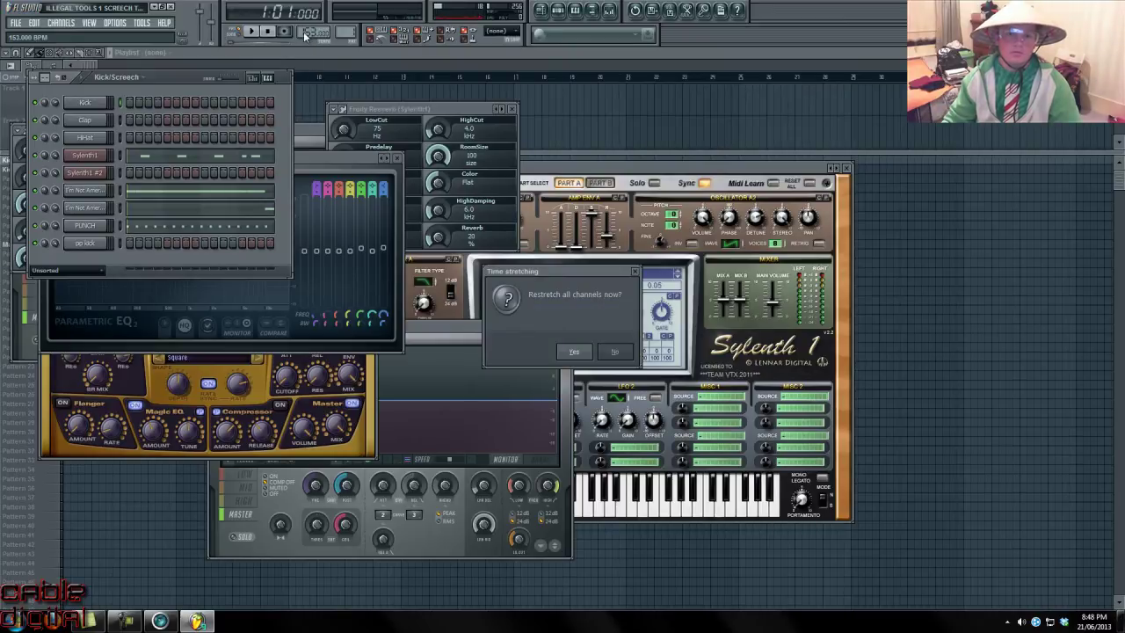
key(Return)
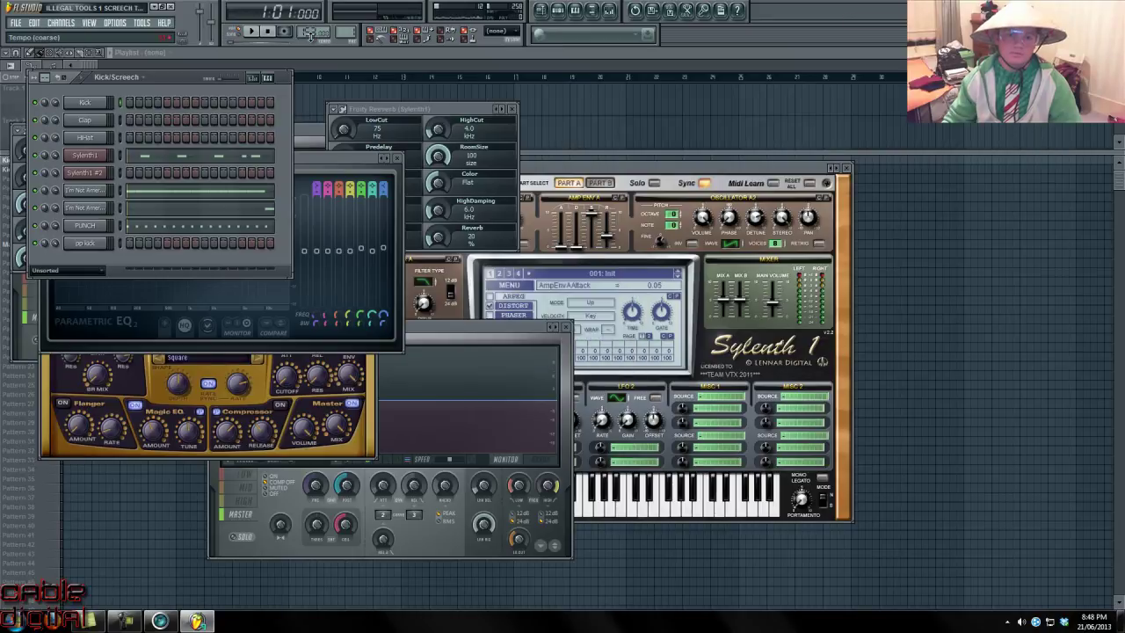
key(Return)
Step: Switch to the empty Pattern 3 and clone the Sylenth1 #2 channel
drag(355, 33, 355, 24)
click(97, 174)
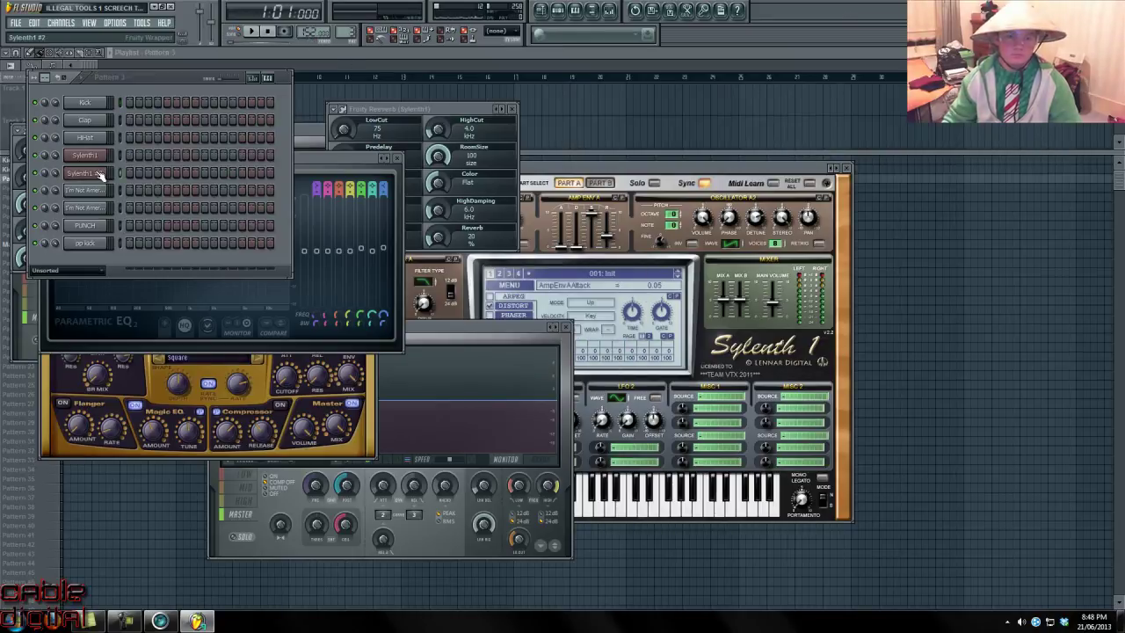
click(99, 173)
right_click(102, 172)
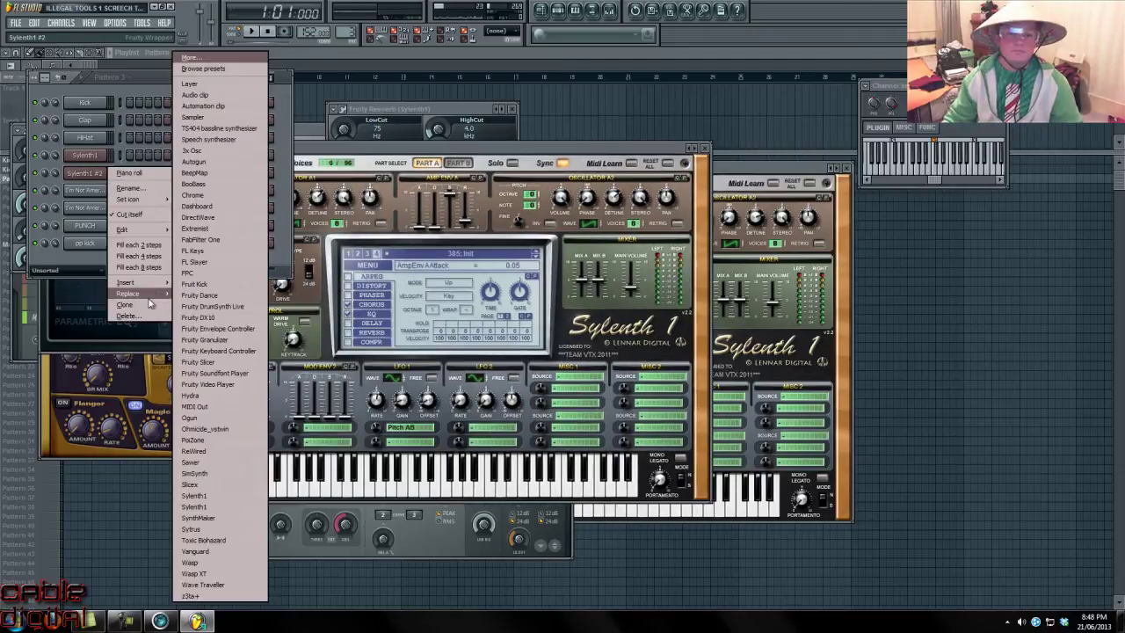
click(147, 304)
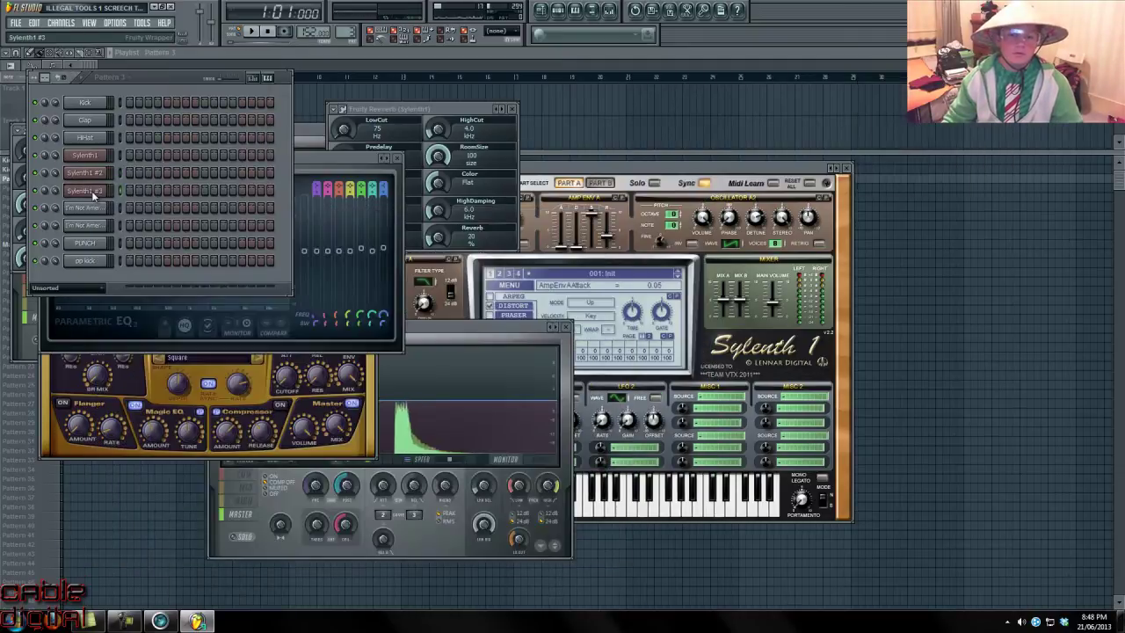
Step: Reset the cloned Sylenth1 #3 synth to the Init preset and bring up the mixer
click(91, 191)
click(308, 328)
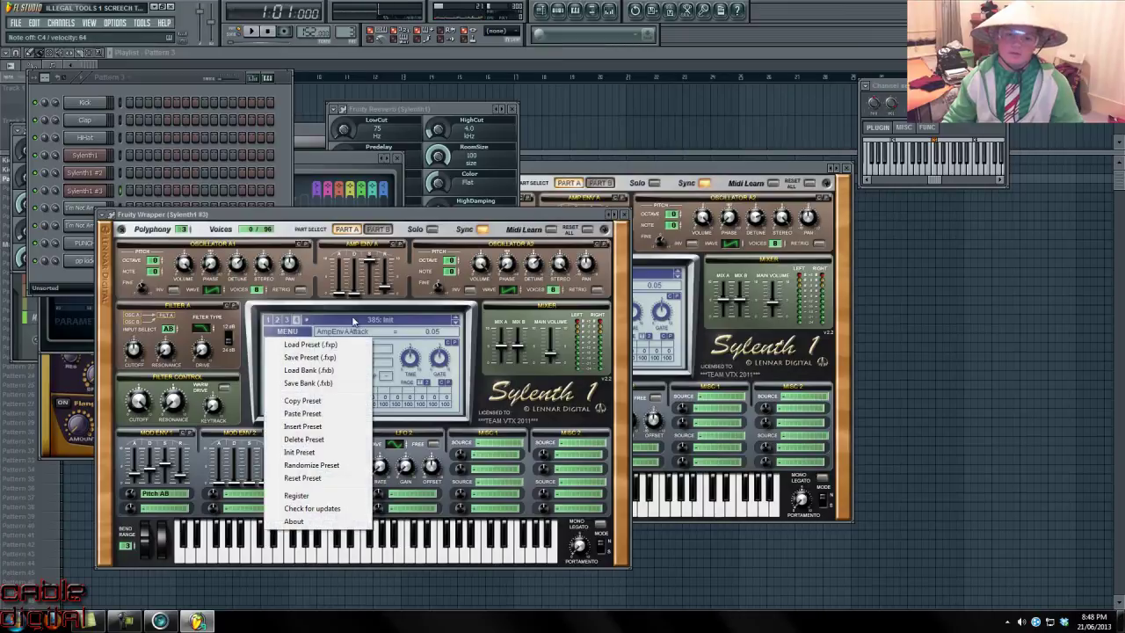
click(299, 452)
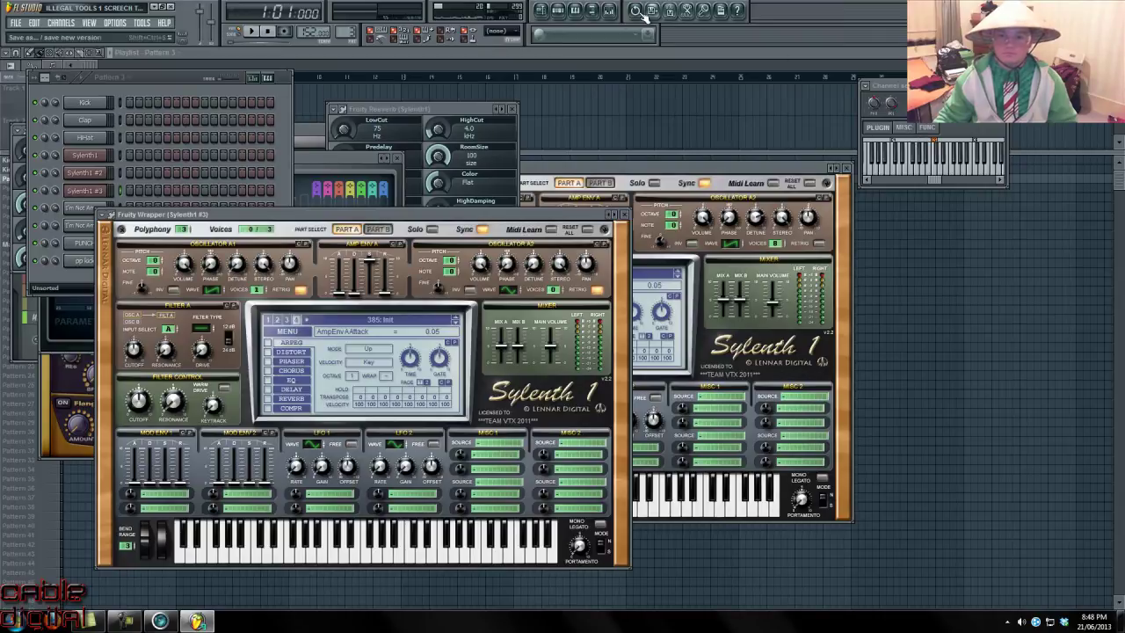
click(608, 10)
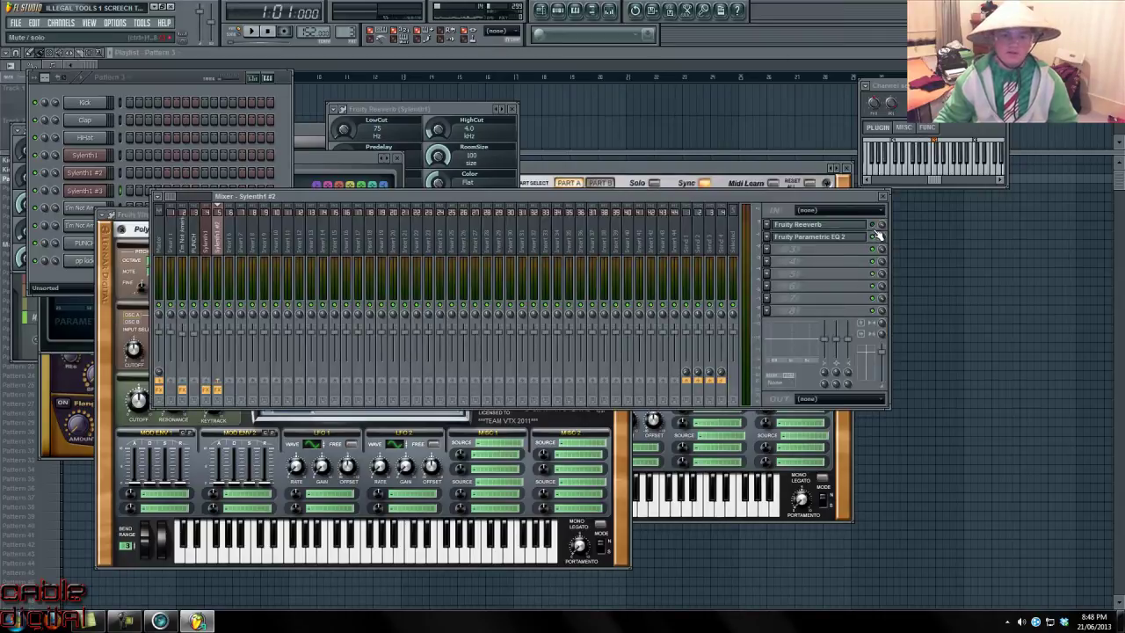
click(138, 228)
key(z)
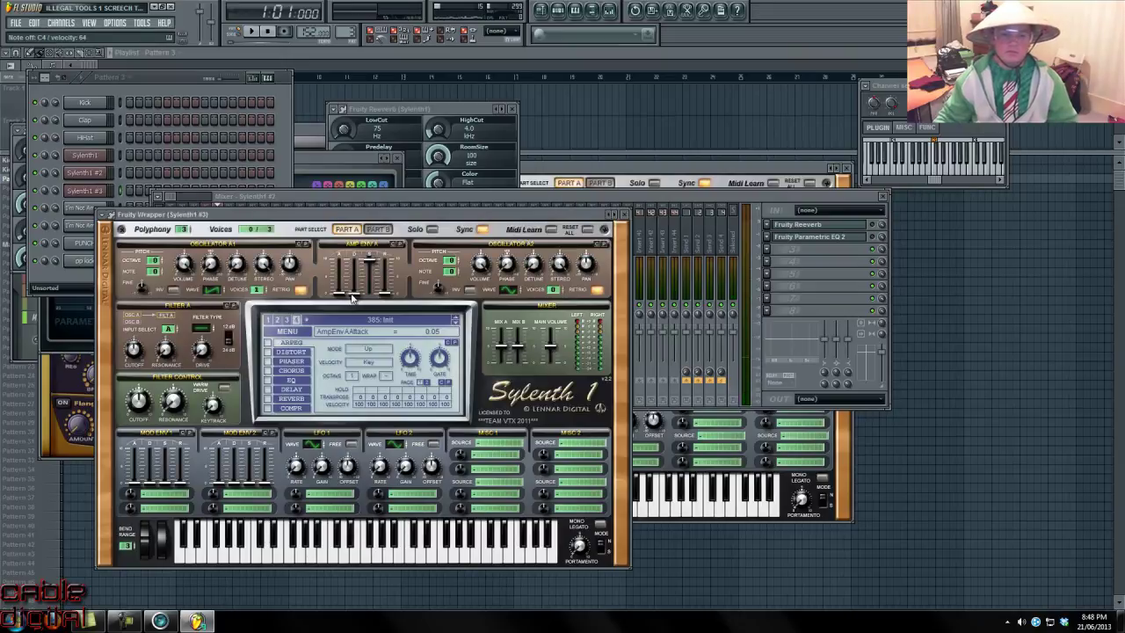
click(304, 333)
click(297, 463)
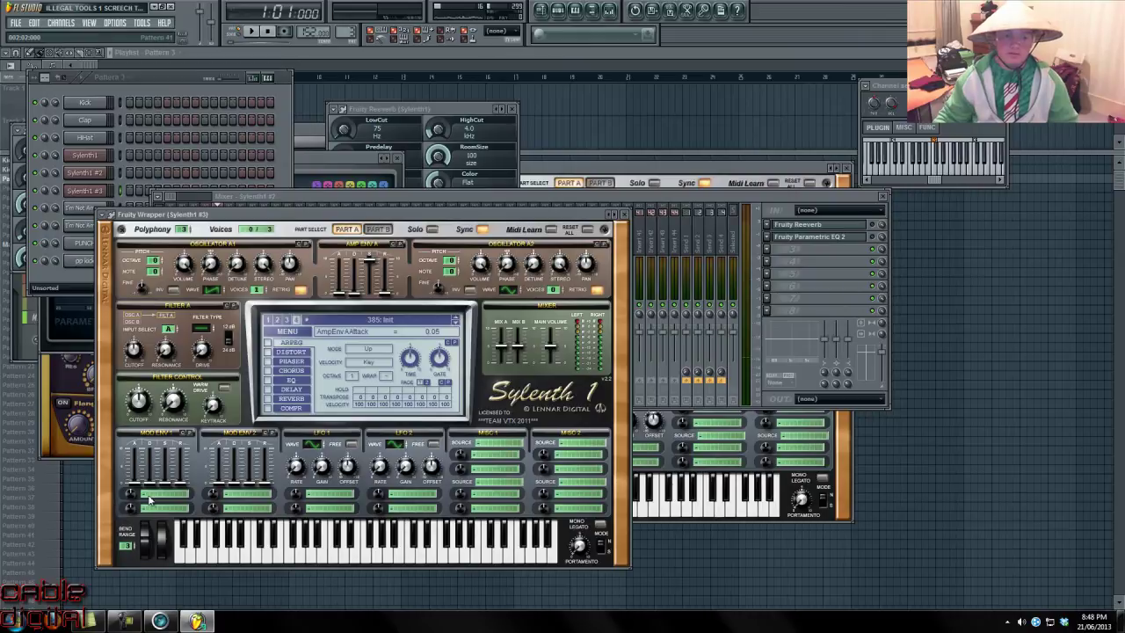
Step: Set Mod Env 1 decay to 4.94, route it to Pitch AB with an amount of 1.81, and audition the sound
drag(153, 488, 153, 462)
click(148, 493)
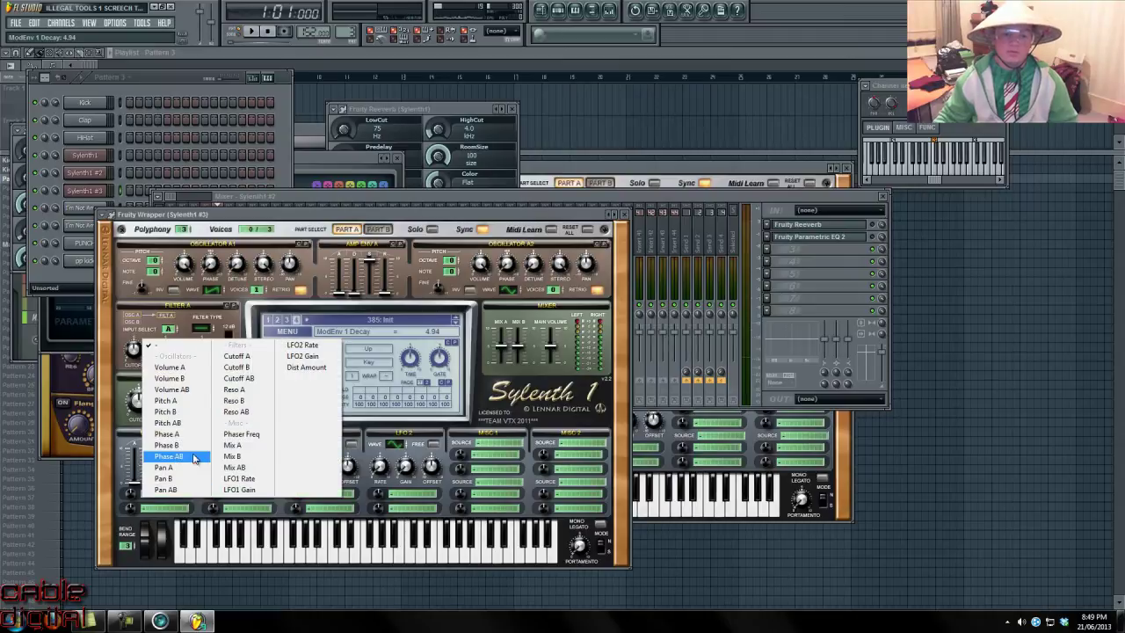
click(202, 423)
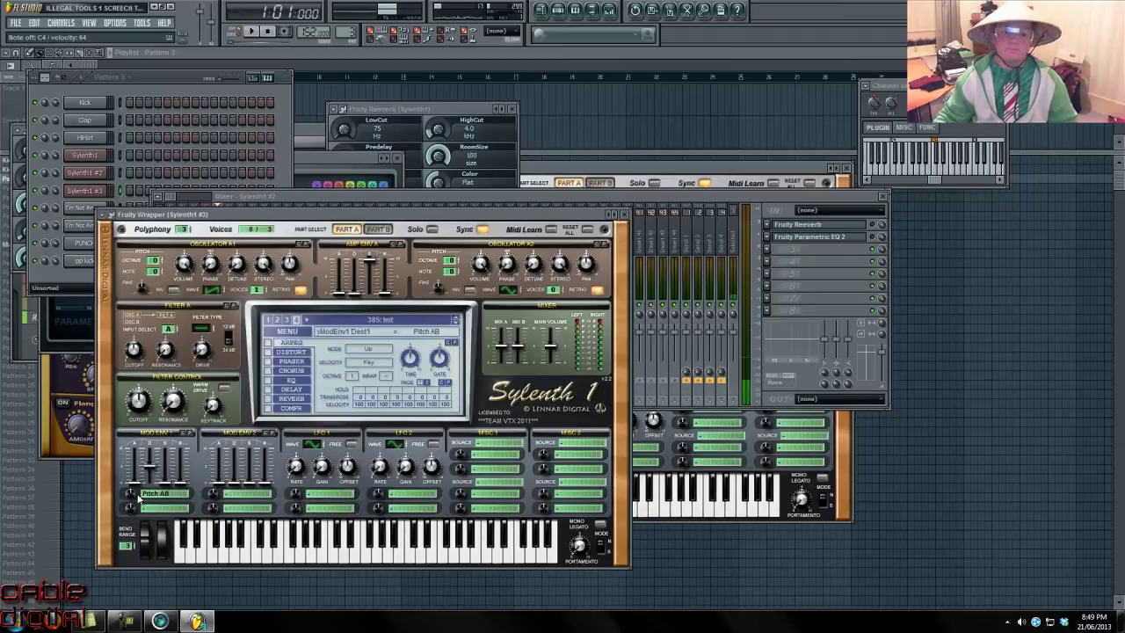
drag(132, 494, 138, 490)
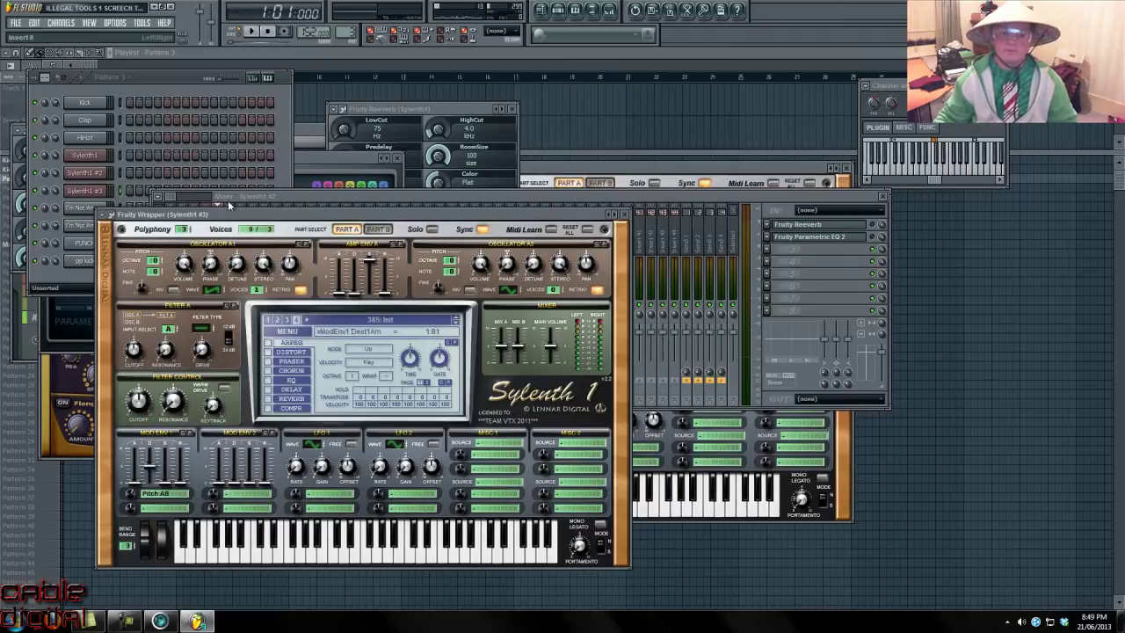
key(z)
key(z)
key(z)
key(z)
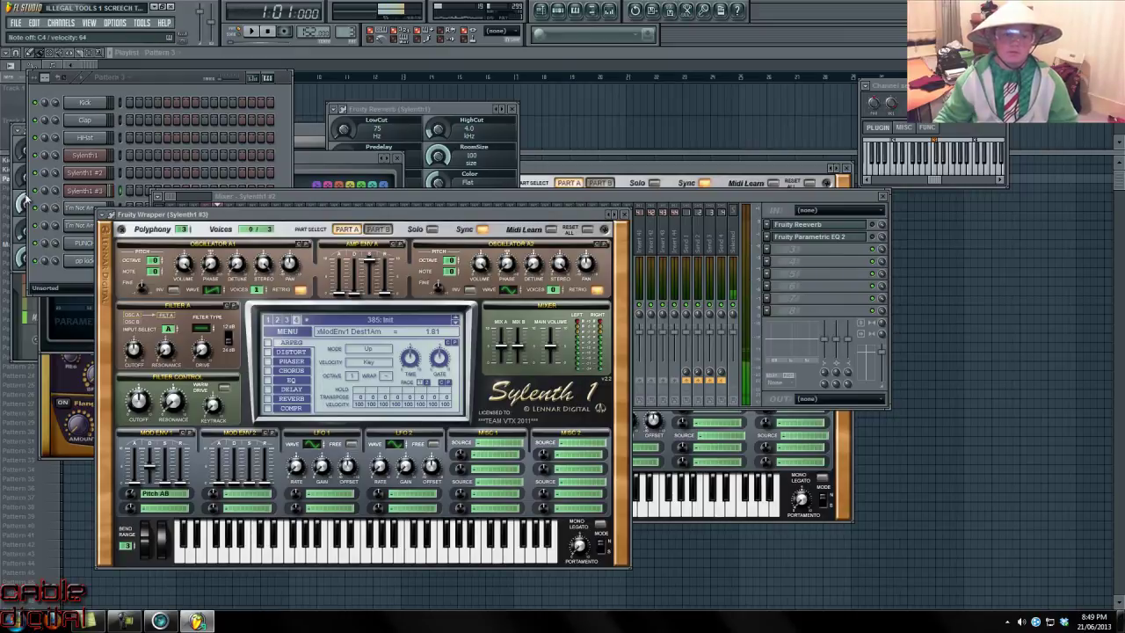
Step: Solo the Sylenth1 #3 channel and briefly run playback
right_click(35, 191)
click(46, 196)
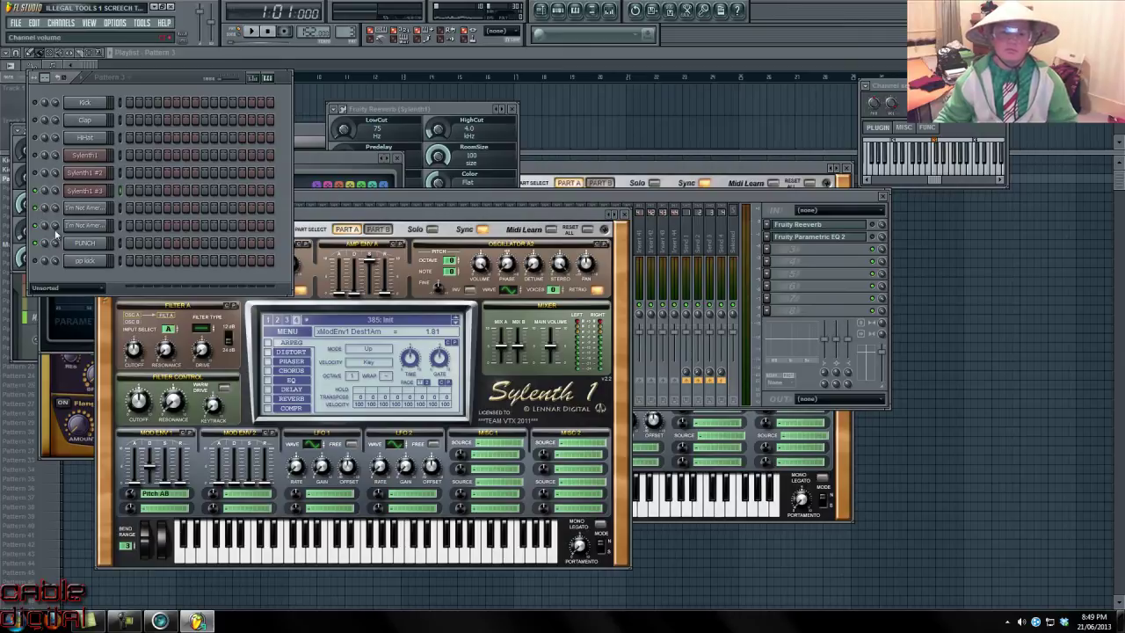
click(250, 31)
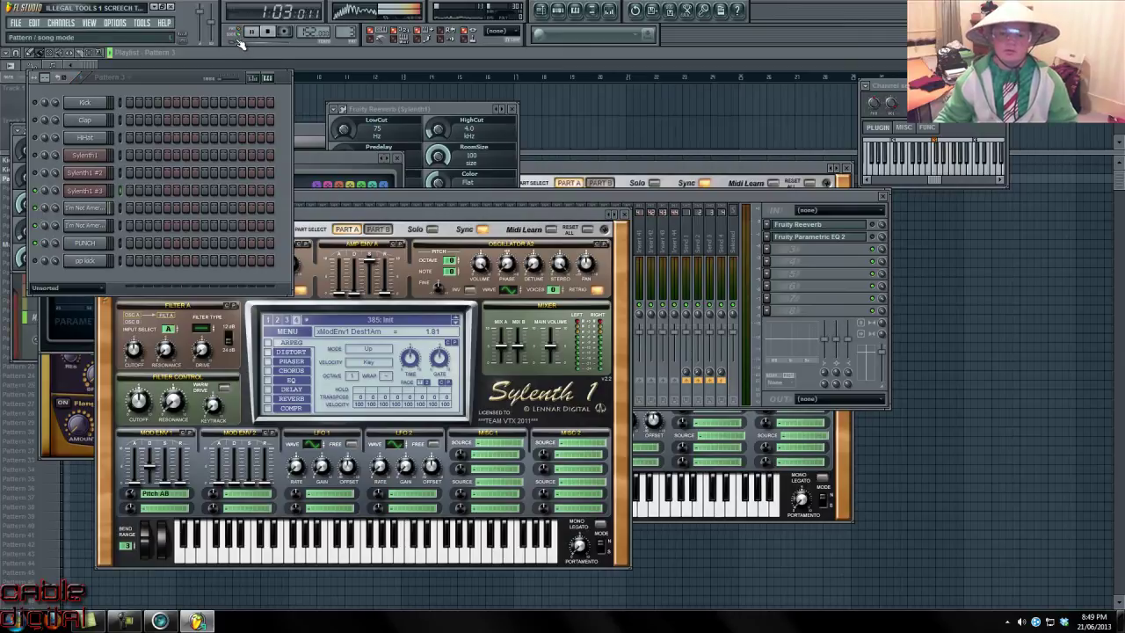
key(space)
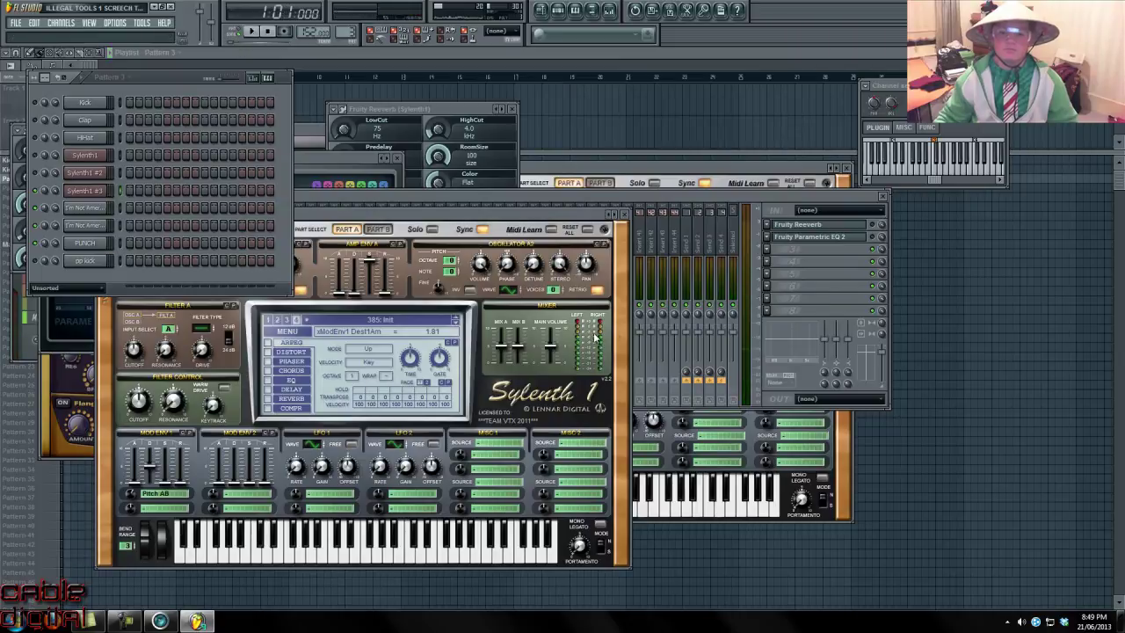
Step: Set the Sylenth1 #3 main volume to 7.87 and audition the sound during playback
click(551, 347)
key(space)
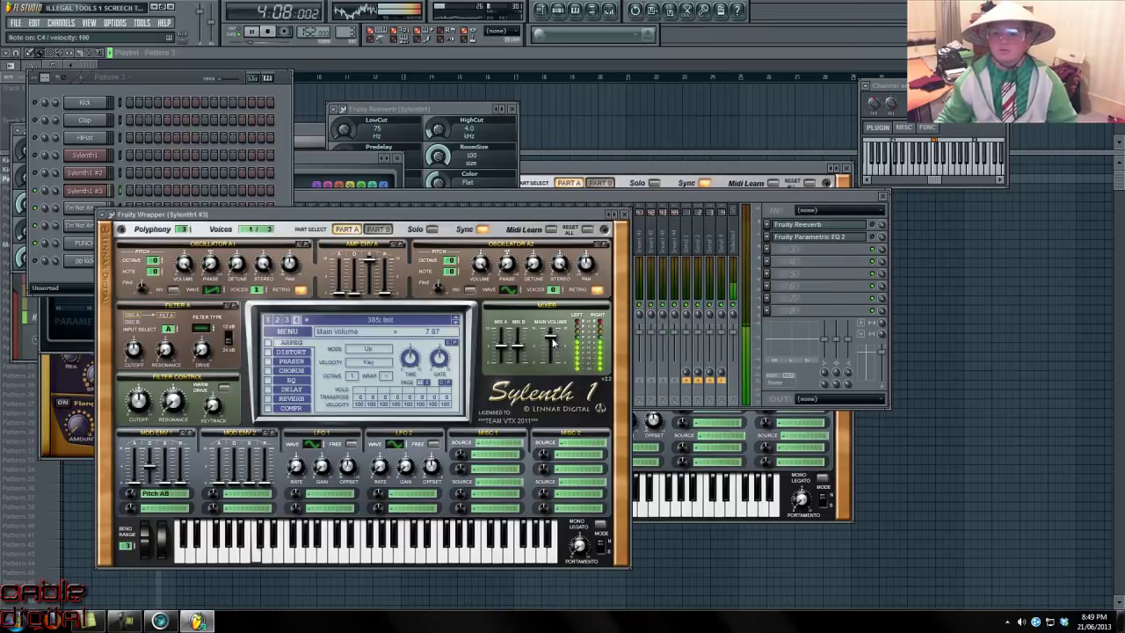
key(space)
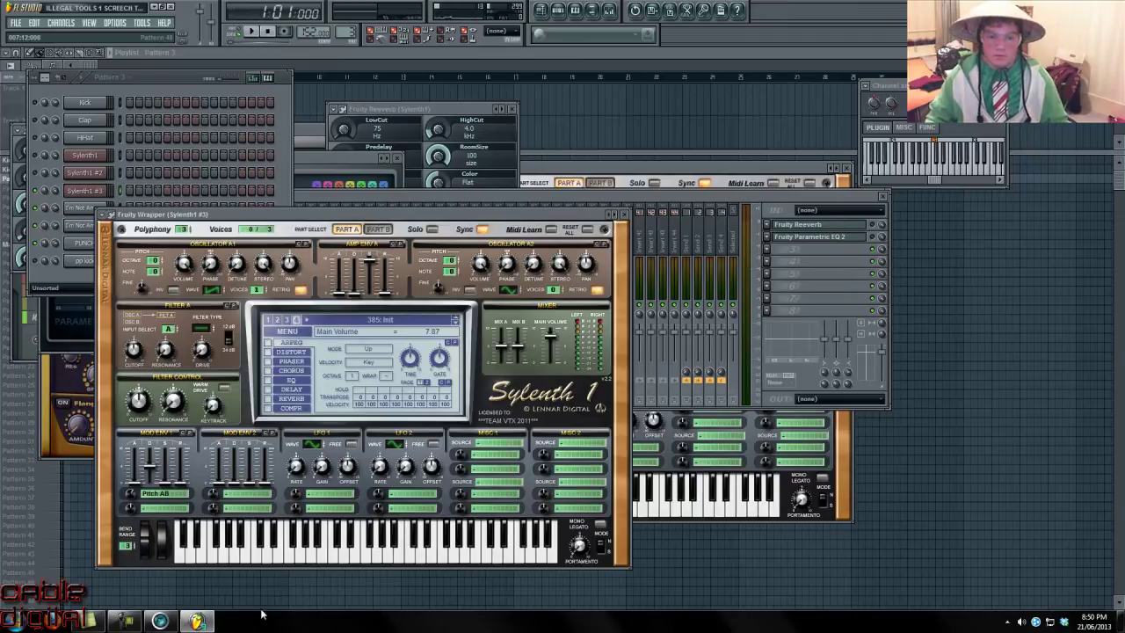
Step: Reopen Sylenth1 #3 and initialise its preset again to clear the envelope and volume changes
click(85, 187)
click(85, 187)
click(287, 332)
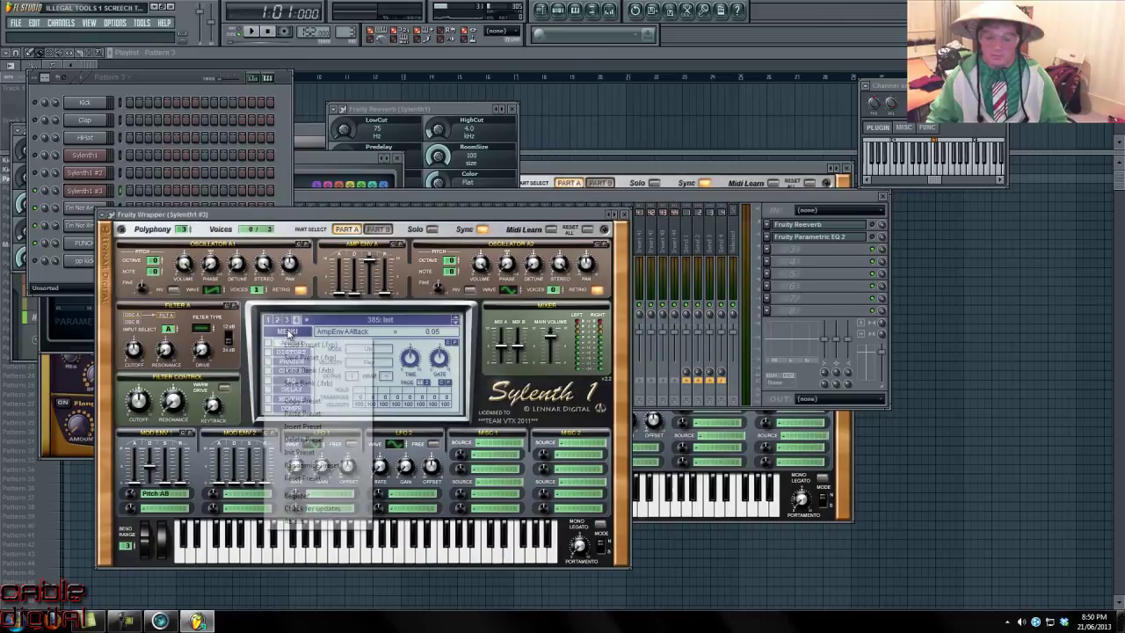
click(300, 452)
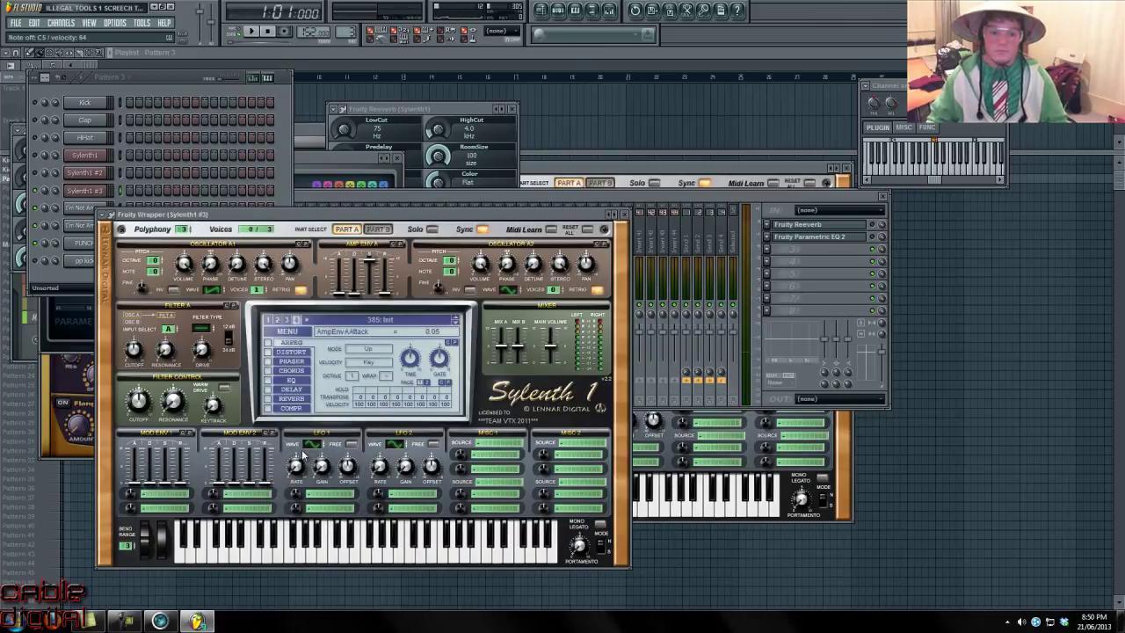
Step: Turn off Retrig on the Part A and Part B oscillators and set their voices to 8
key(q)
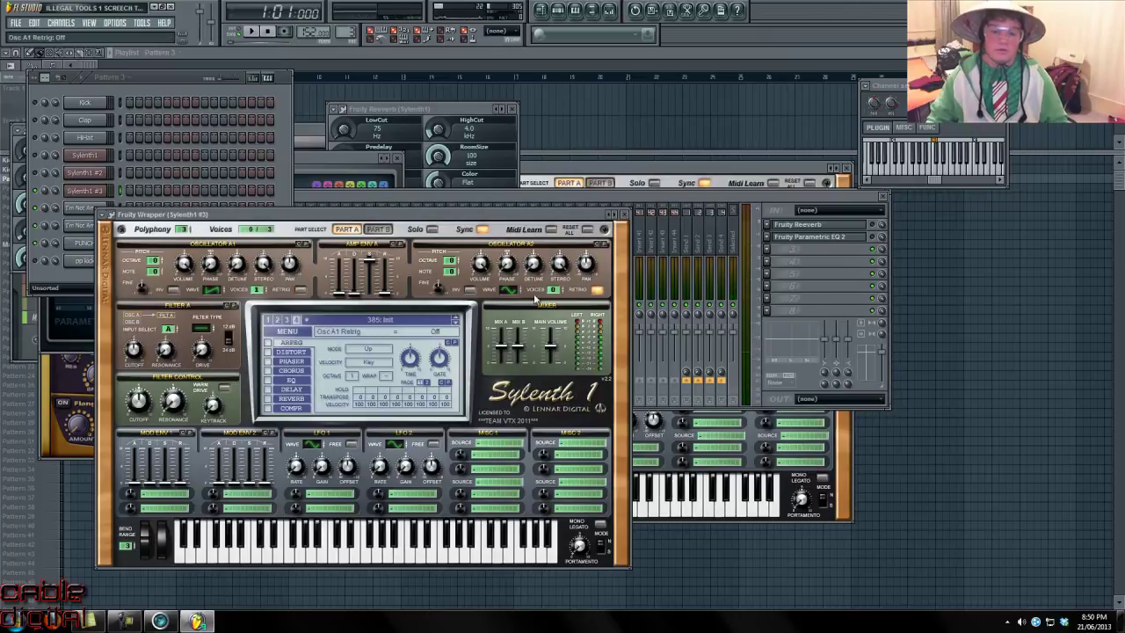
click(378, 229)
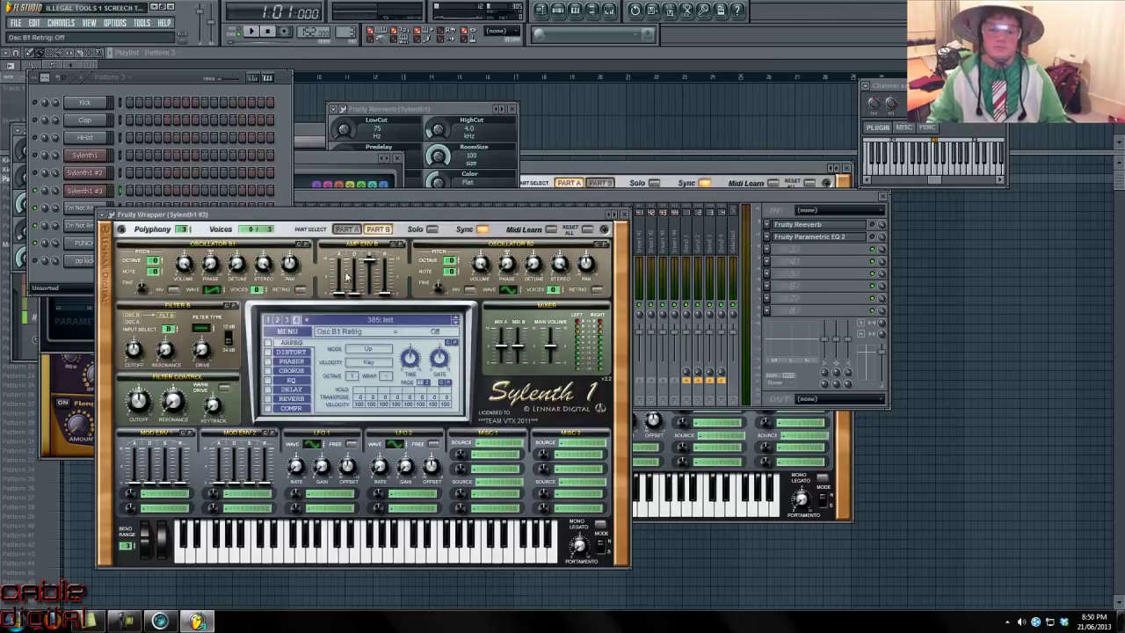
click(359, 230)
key(z)
key(z)
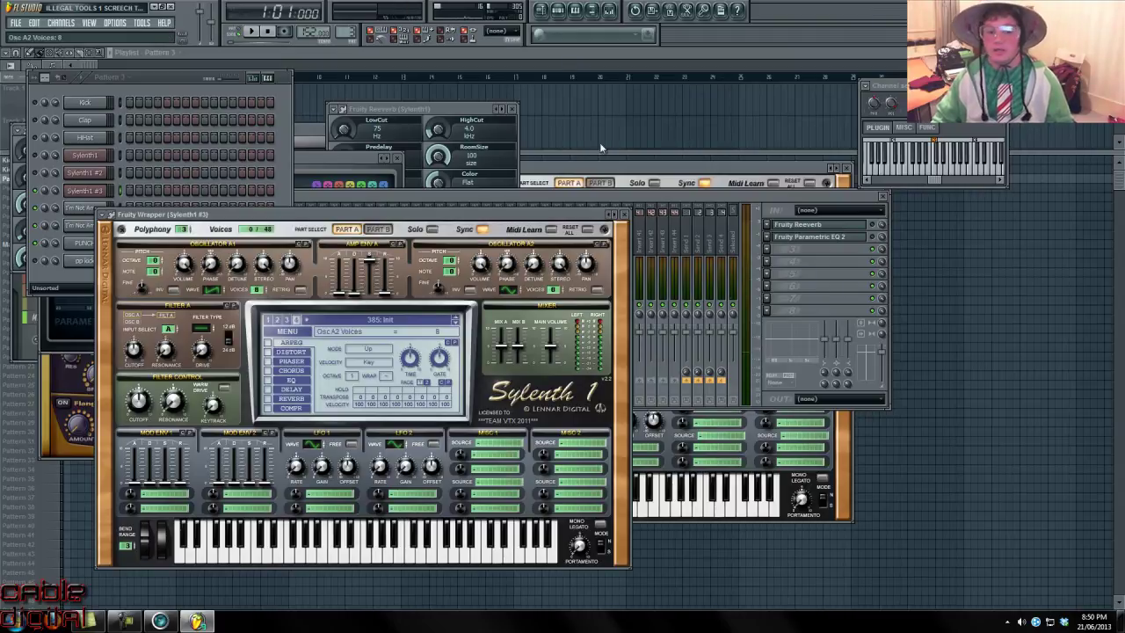
click(378, 229)
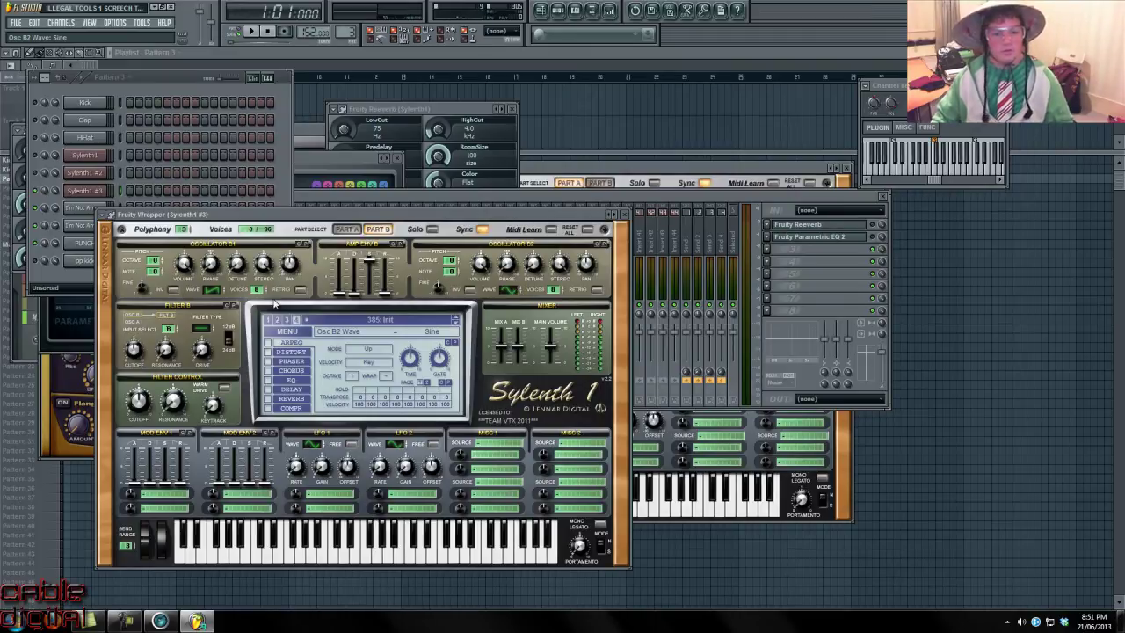
Step: Set the wave of Osc B2 and Osc A2 to Saw and audition the sound
click(507, 291)
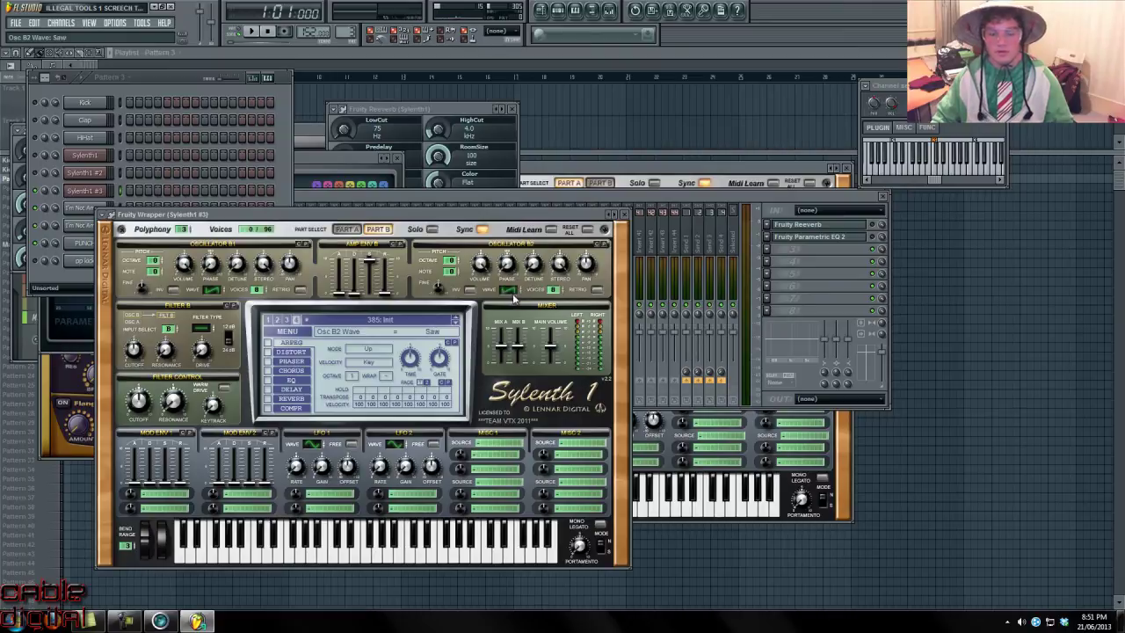
click(348, 230)
click(508, 291)
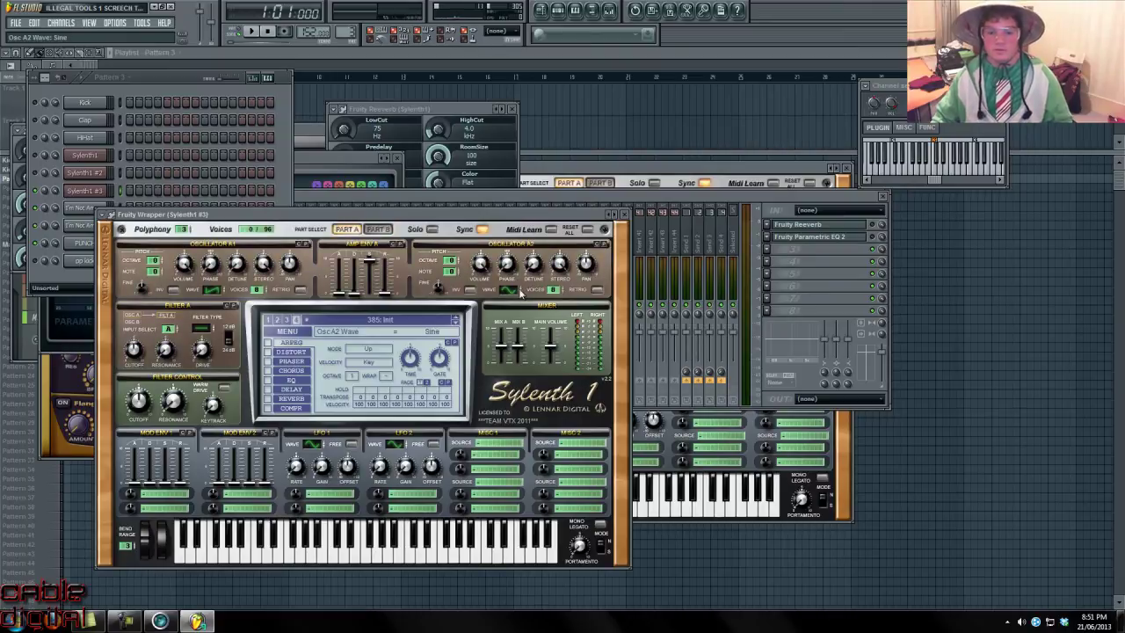
key(z)
key(z)
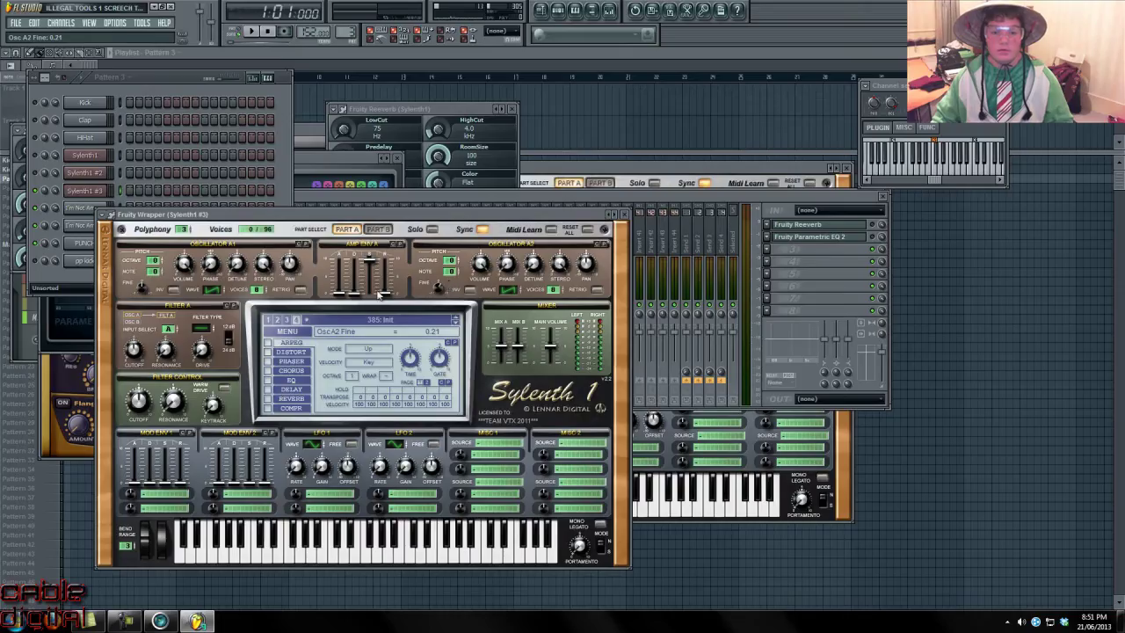
Step: Set the fine pitch of Osc A1 to 0.21 and lower the fine pitch of both Part B oscillators
click(141, 286)
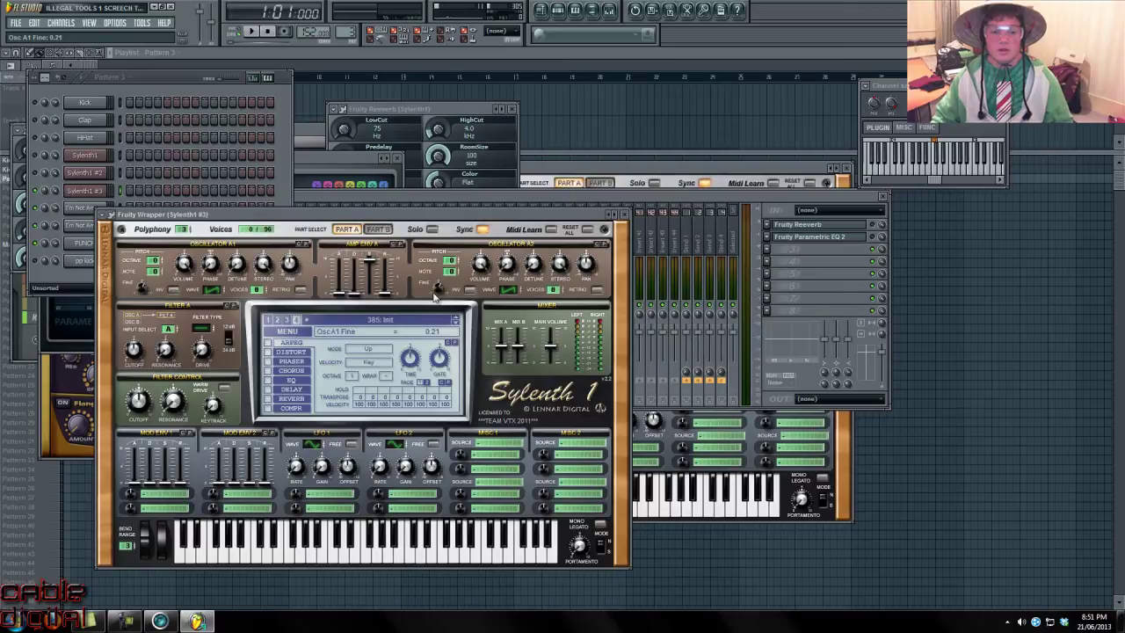
click(391, 232)
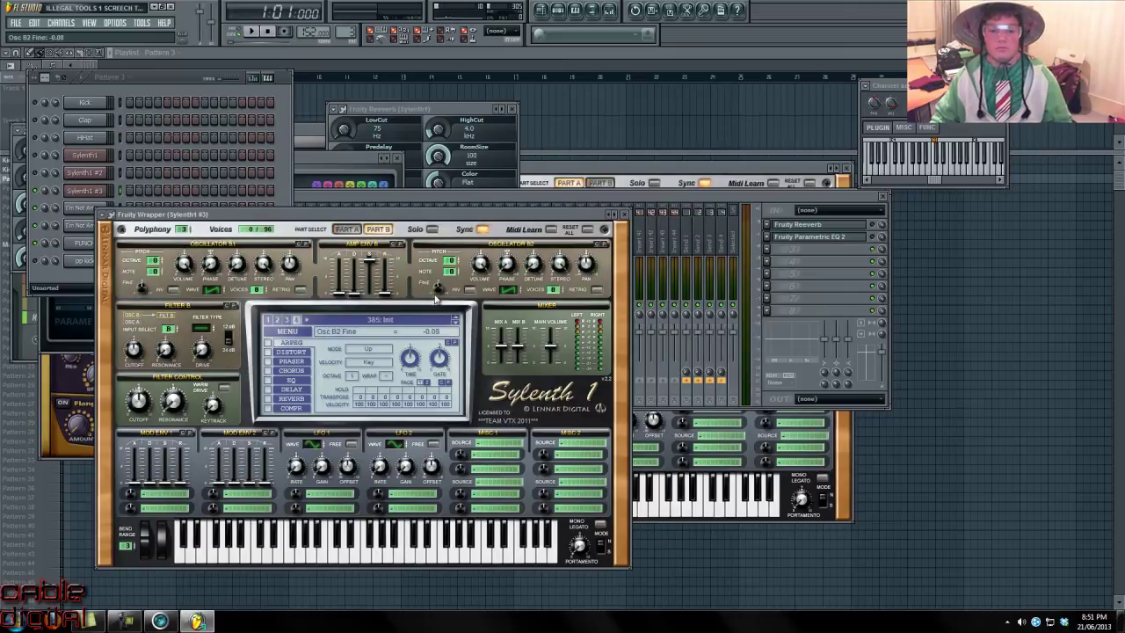
drag(145, 290, 146, 301)
drag(440, 286, 439, 295)
Step: Set the detune of Osc B1 to 7.38 and of Osc A1 to 7.67 while auditioning notes
key(q)
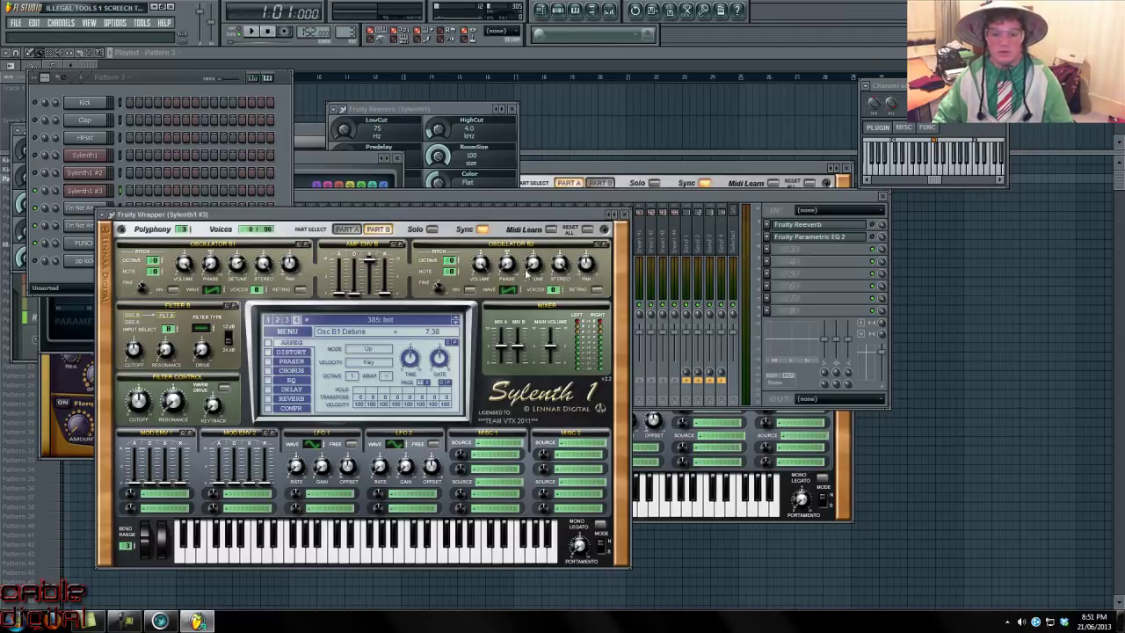
click(347, 229)
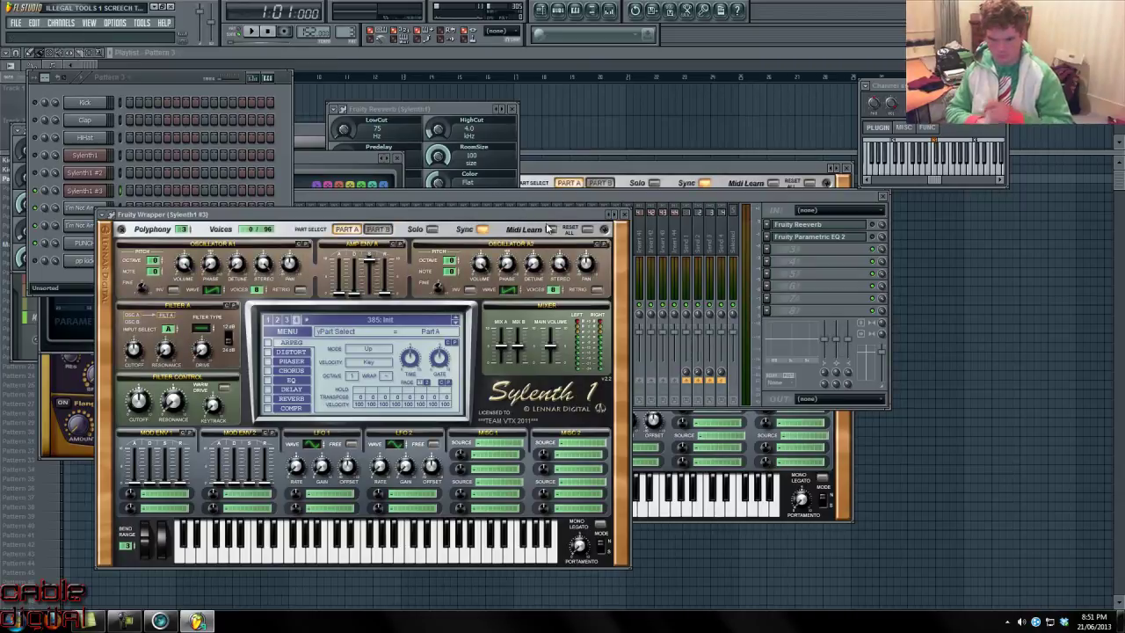
drag(564, 204, 545, 204)
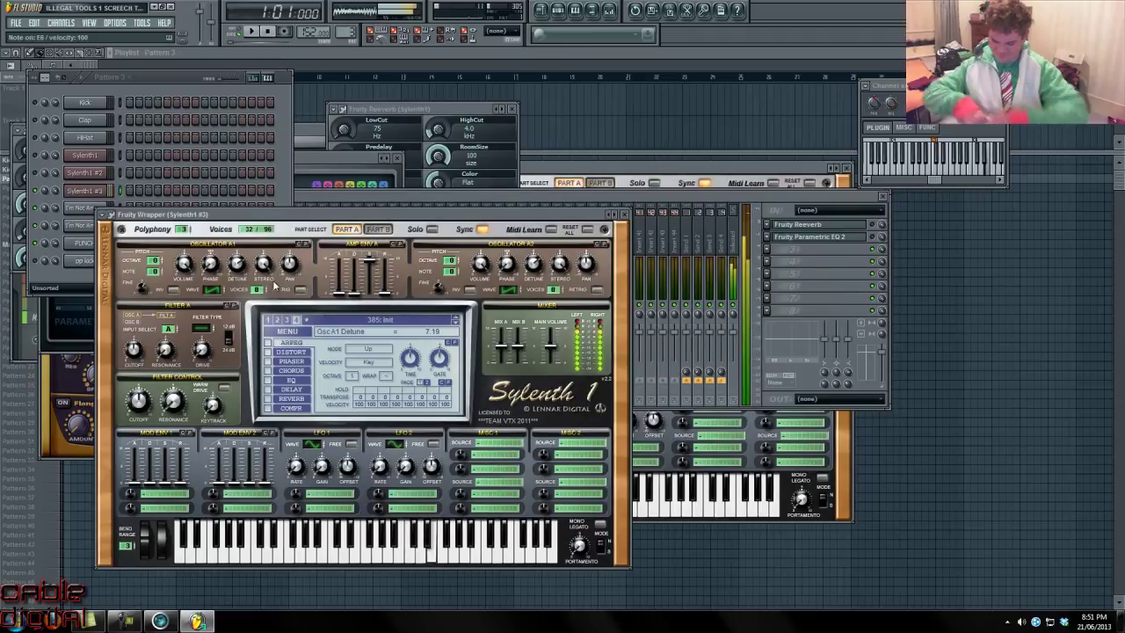
drag(237, 267, 239, 263)
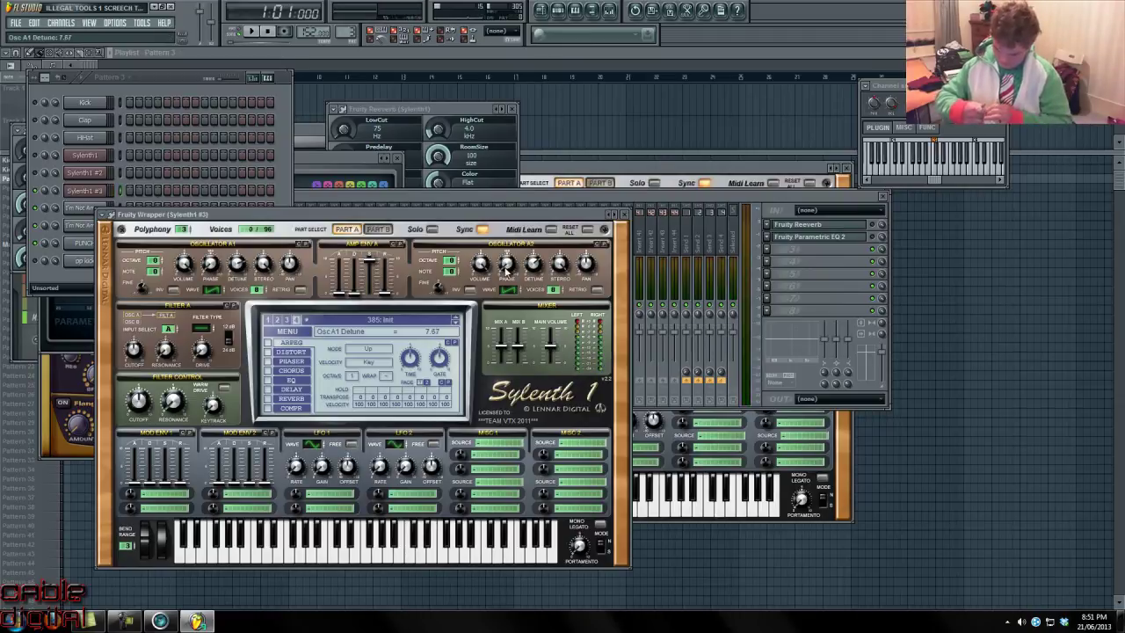
Step: Set the Filter B input to B+A and the Filter A input to A+B, choose the Lowpass filter type, and audition notes
click(378, 230)
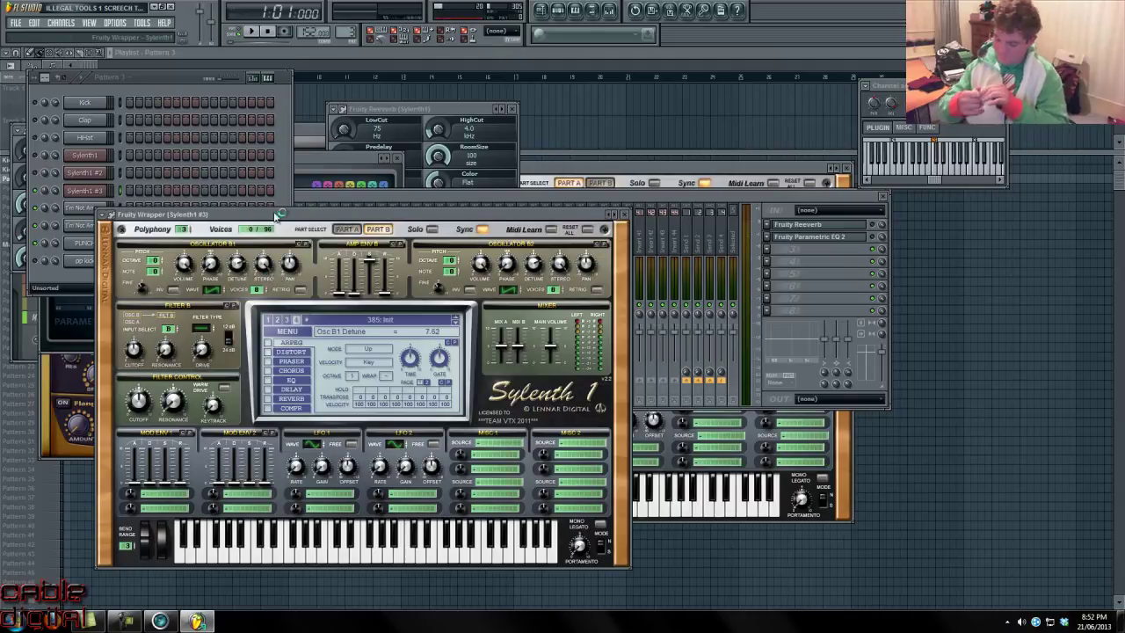
drag(277, 216, 297, 179)
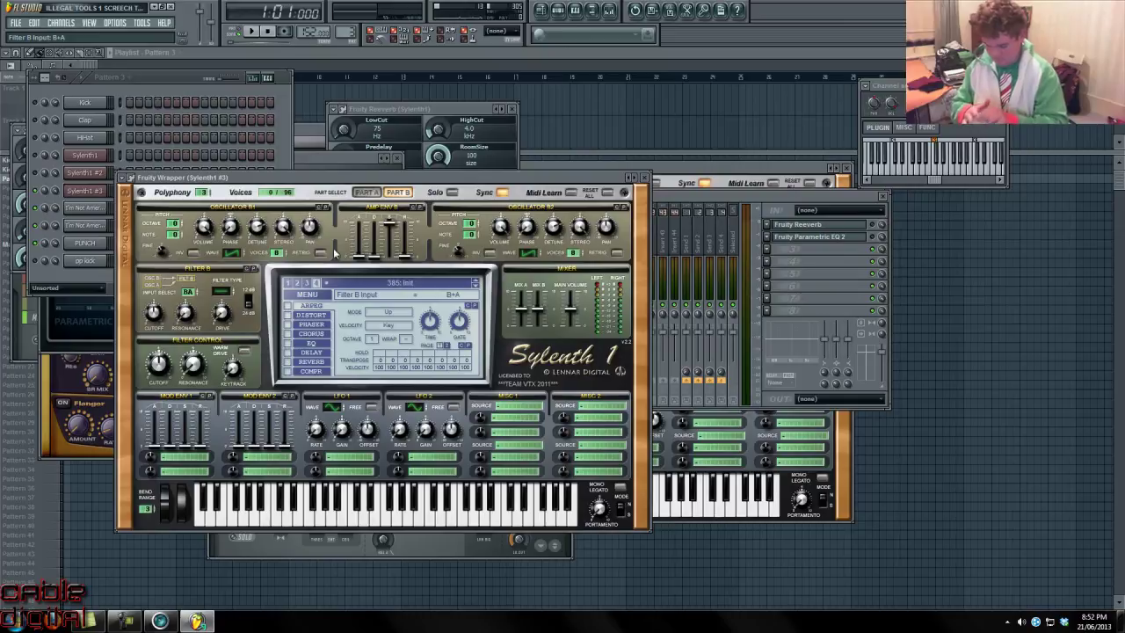
click(399, 194)
click(187, 293)
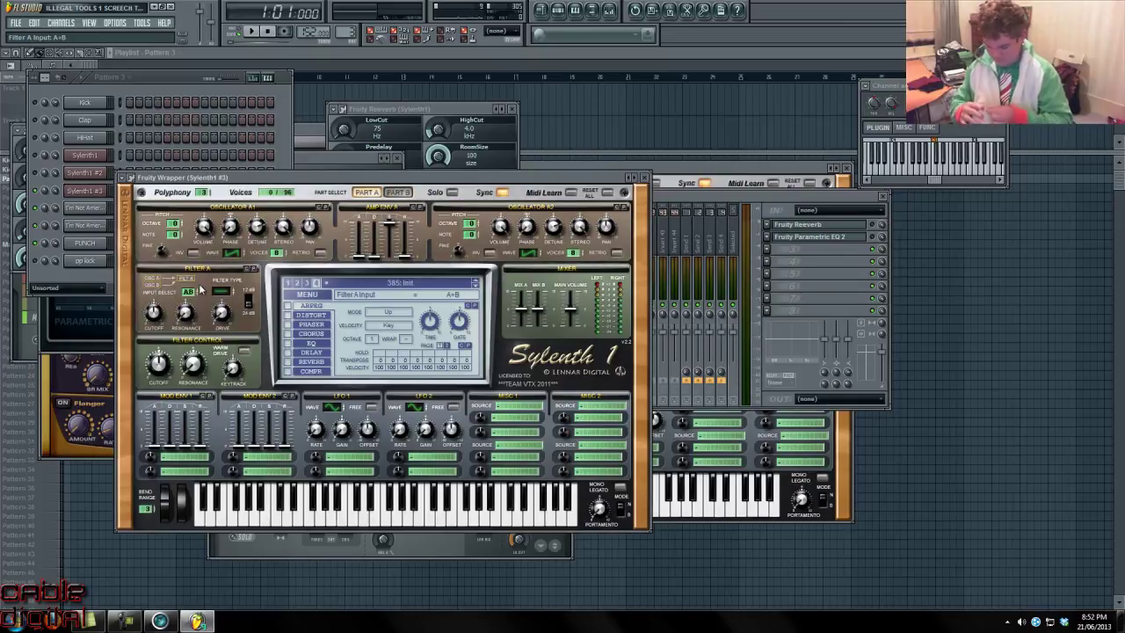
click(226, 297)
click(232, 291)
click(397, 192)
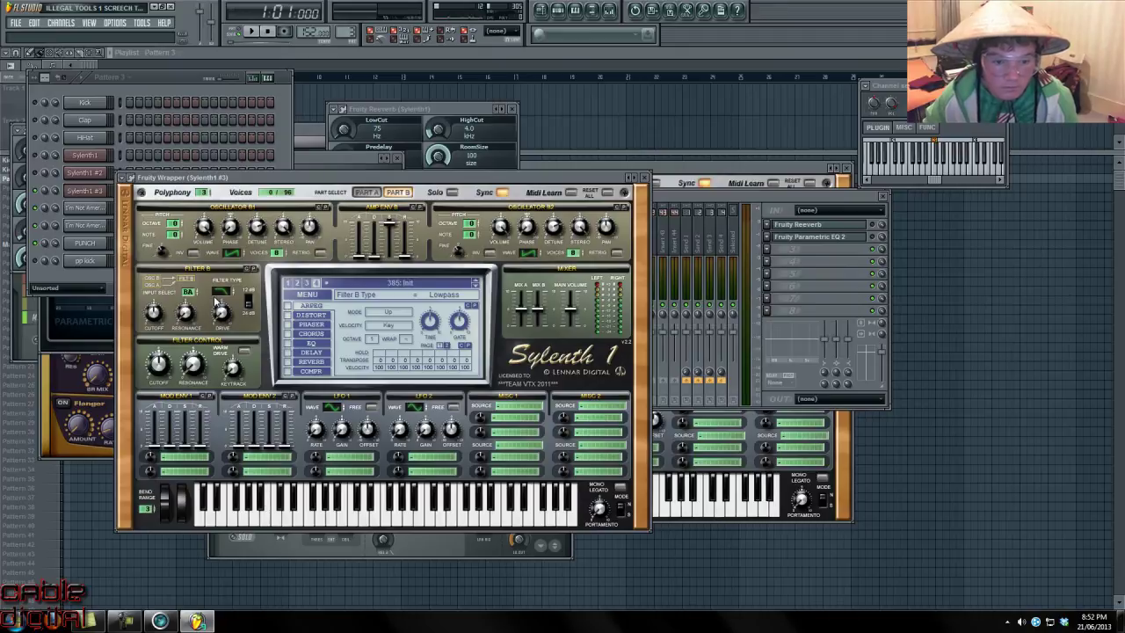
key(w)
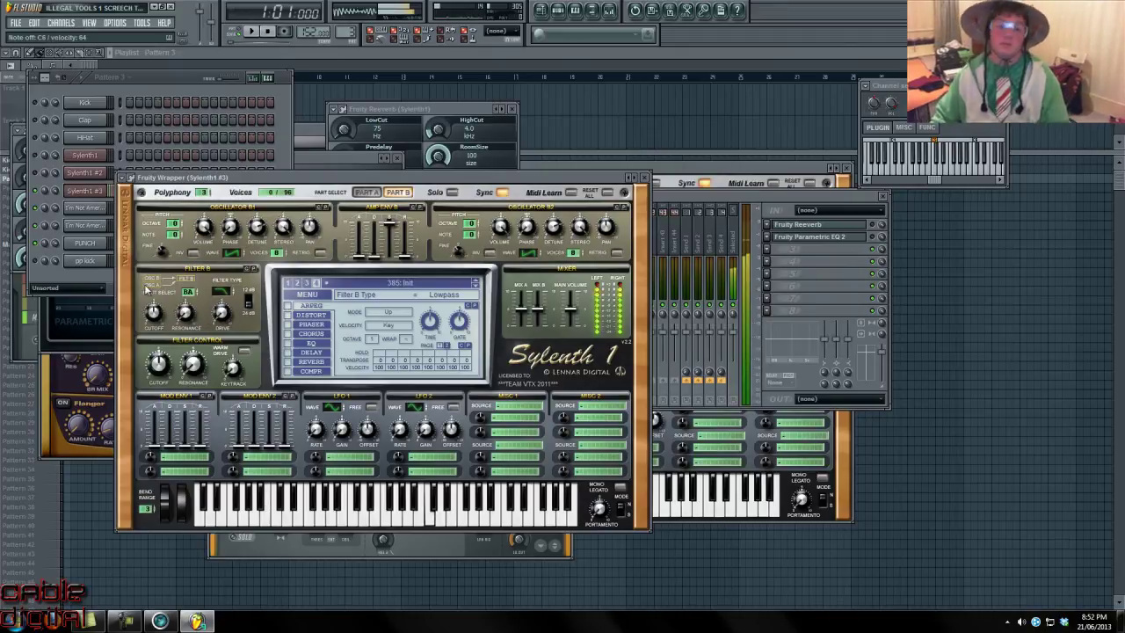
key(w)
key(w)
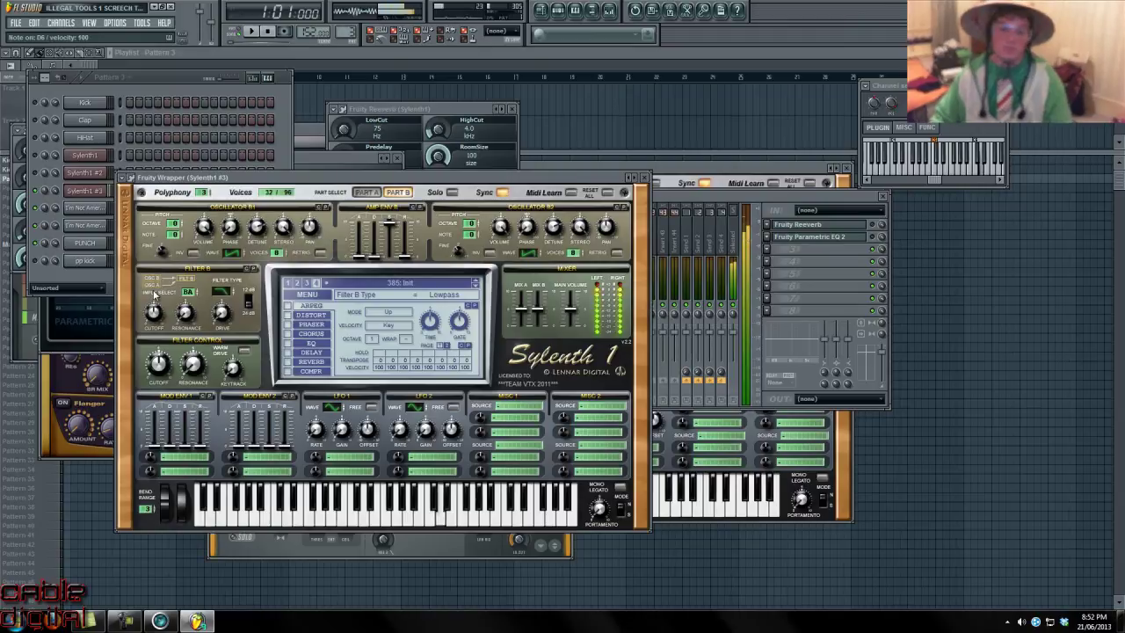
Step: Sweep the Filter Control cutoff down and back up while auditioning notes, and set its resonance to 0.00
click(160, 361)
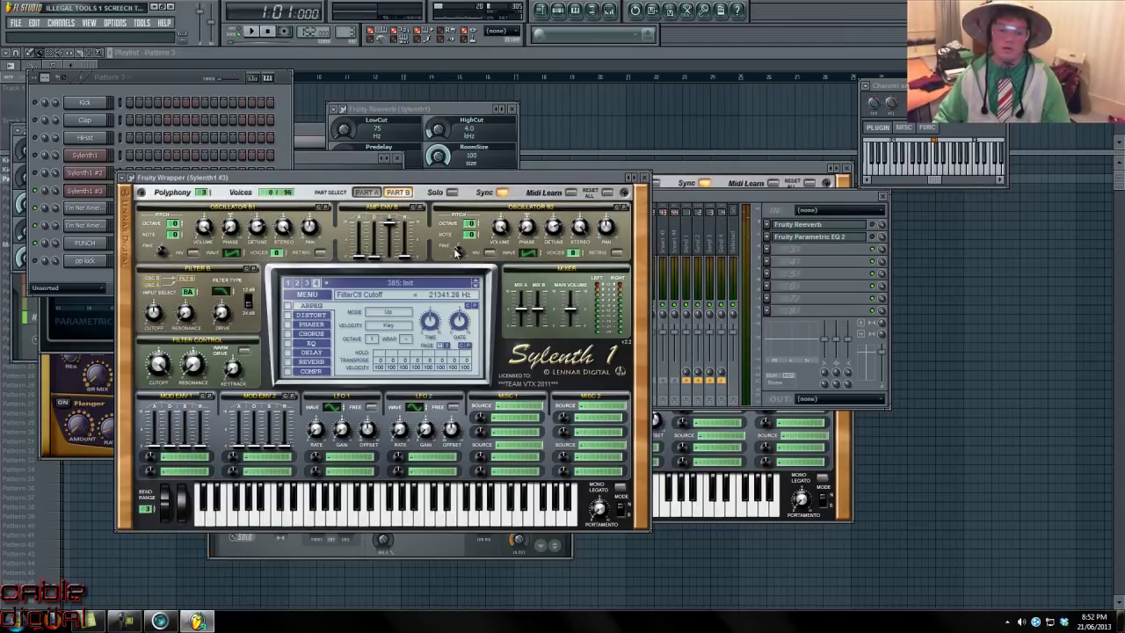
key(w)
drag(153, 360, 5, 414)
key(w)
drag(154, 359, 333, 138)
key(w)
mouse_move(193, 362)
mouse_down()
mouse_move(200, 326)
mouse_move(193, 373)
mouse_up()
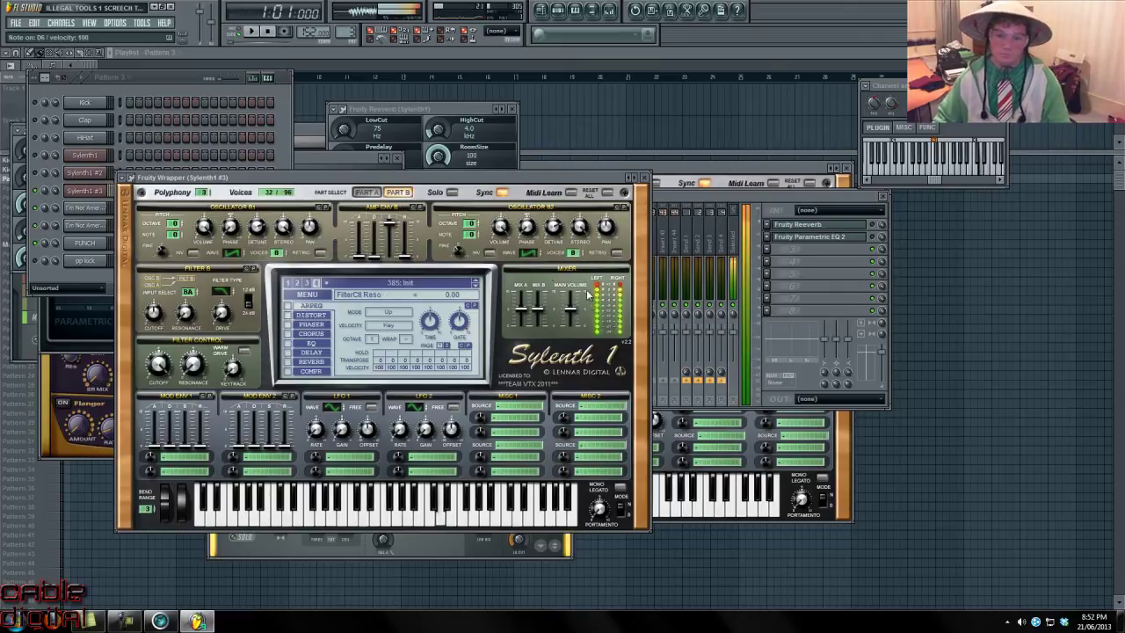
Step: Lower the main volume to 3.22, enable Chorus with its depth at 100%, and audition the sound
drag(562, 306, 569, 331)
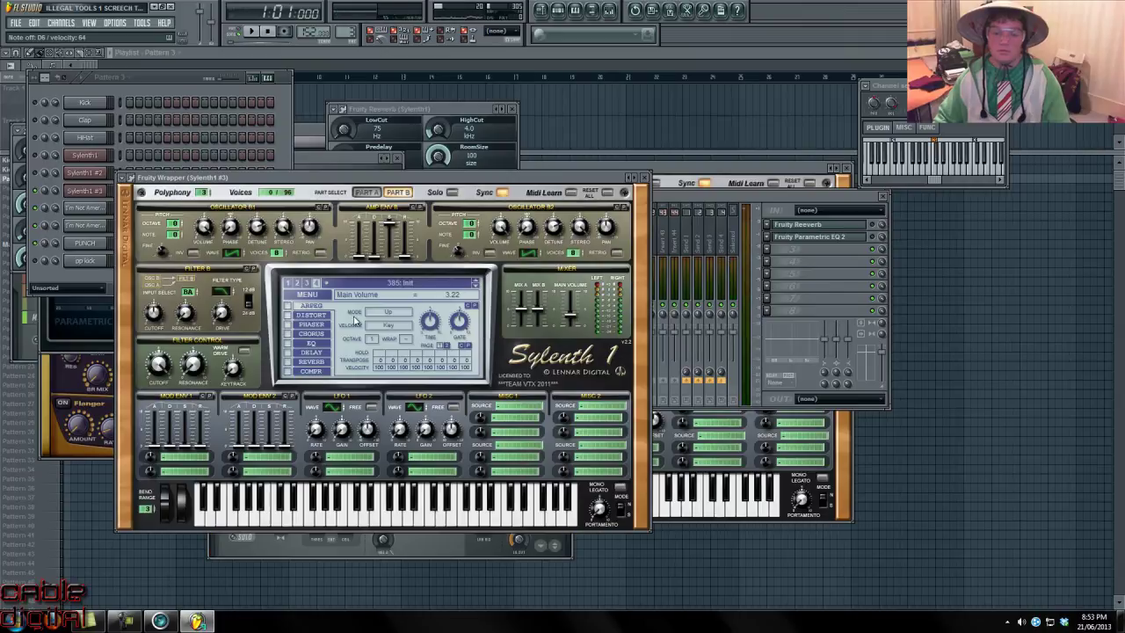
click(286, 335)
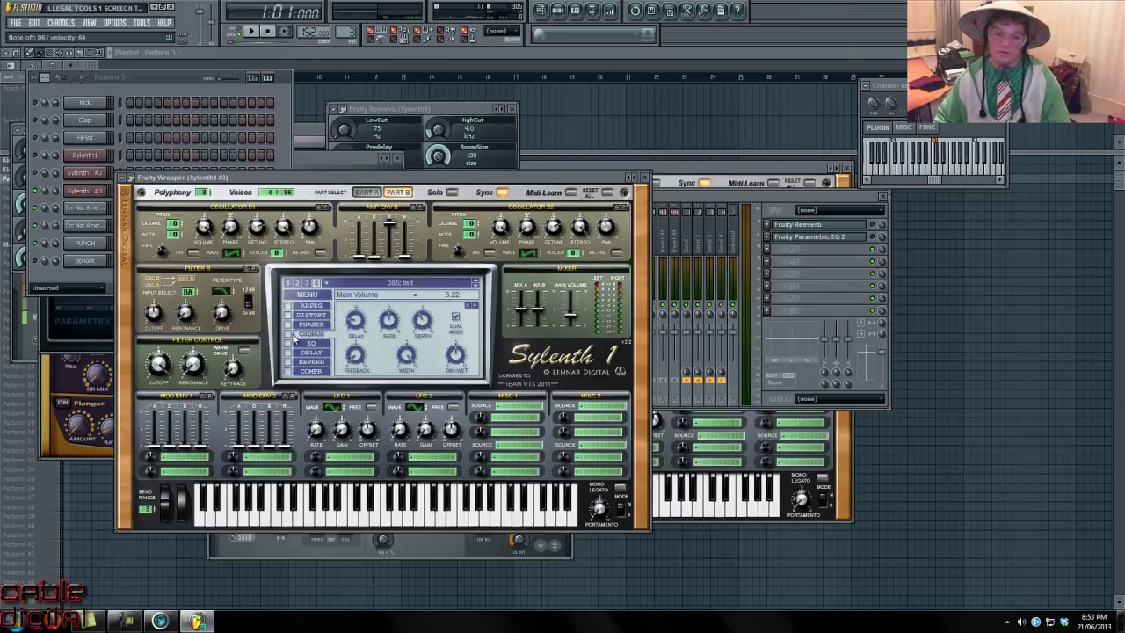
drag(418, 323, 414, 284)
key(w)
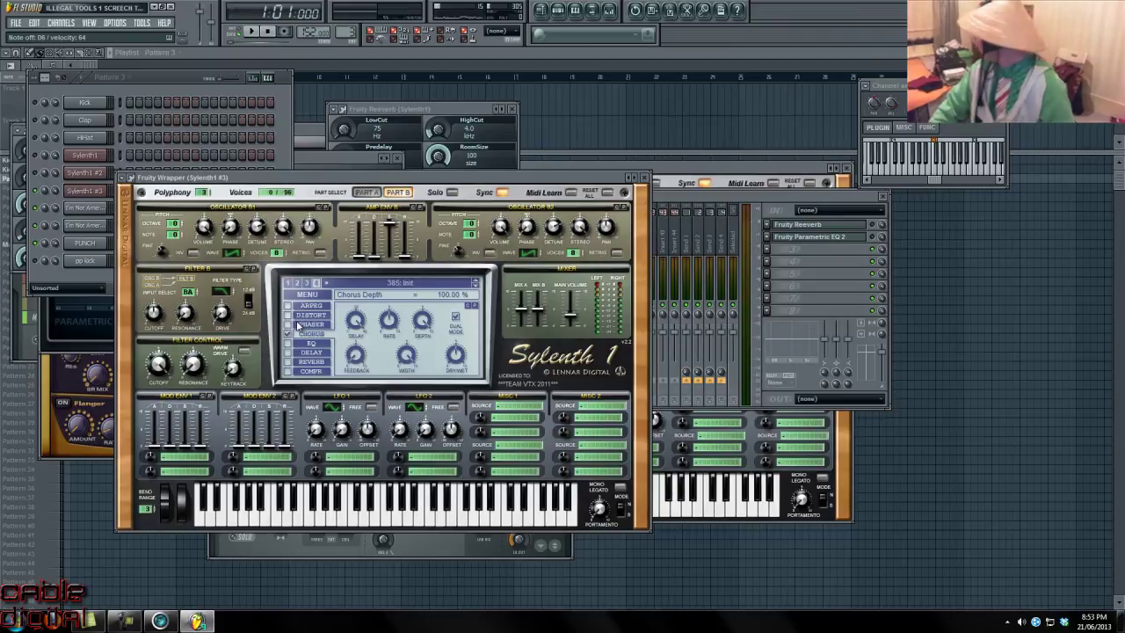
key(w)
key(e)
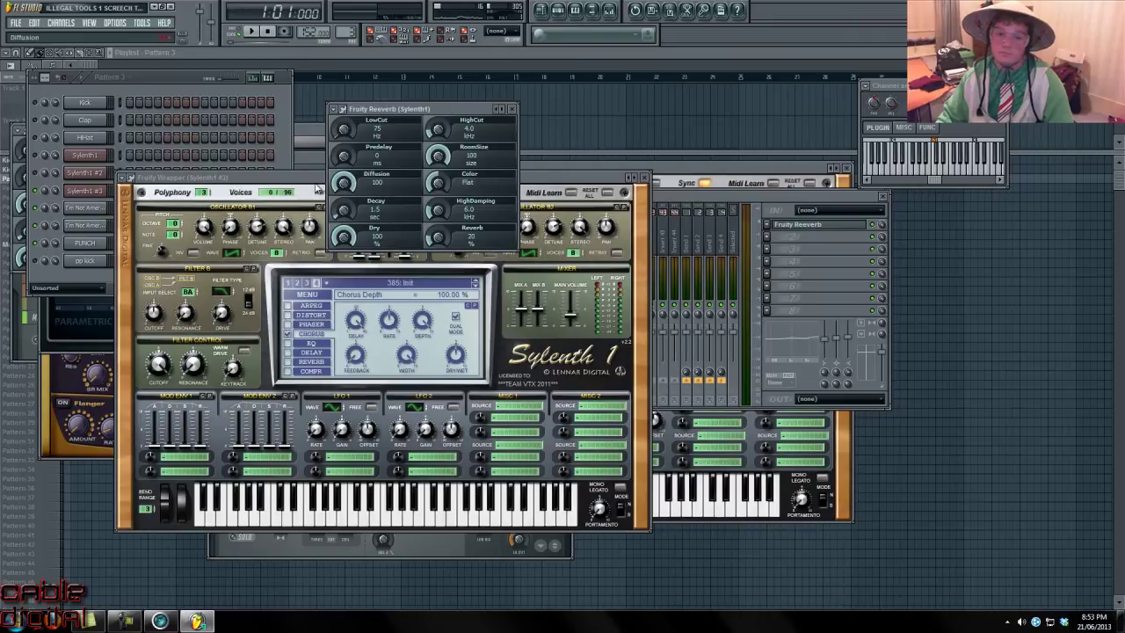
Step: Enable the synth's EQ, set its treble to 5.43 dB and treble frequency to 1760 Hz, and audition notes
click(271, 187)
key(e)
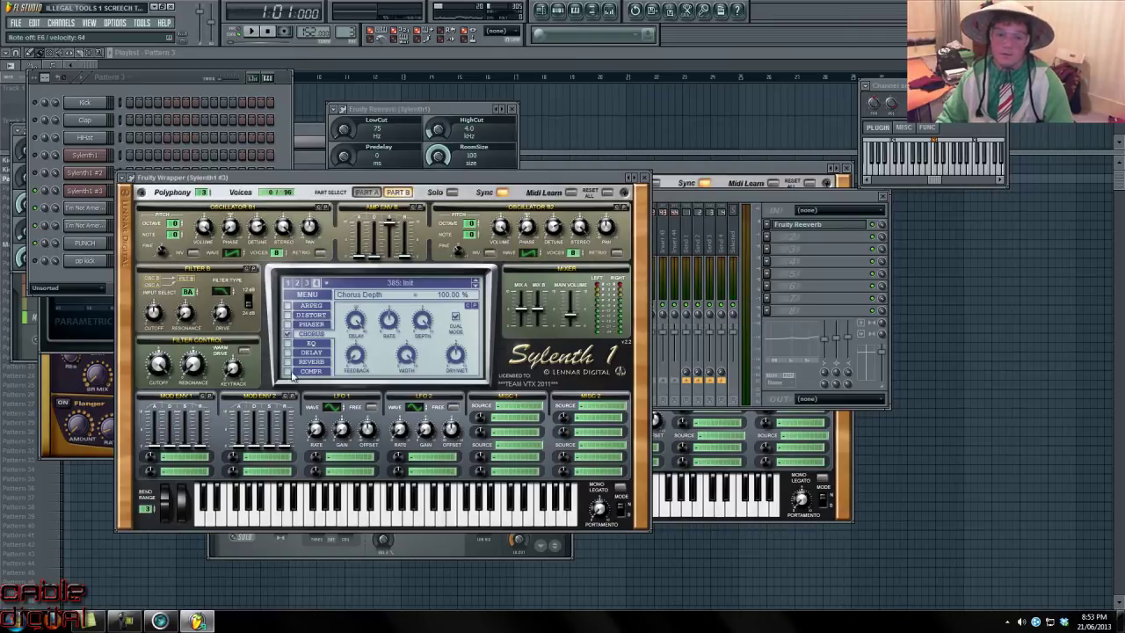
click(308, 343)
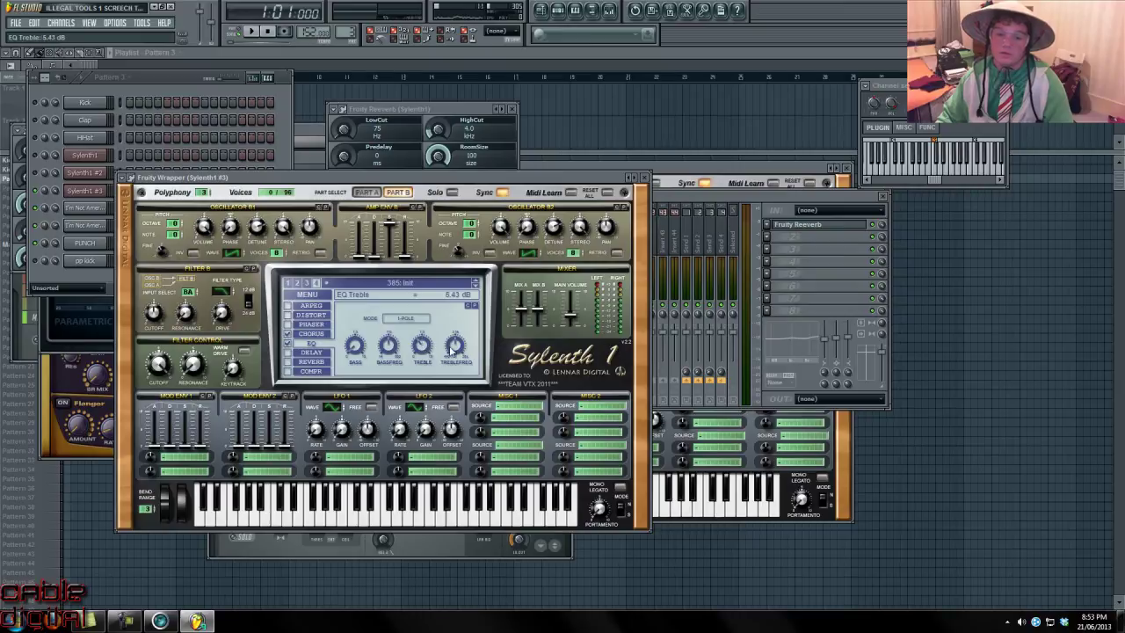
drag(443, 358, 444, 360)
key(e)
key(e)
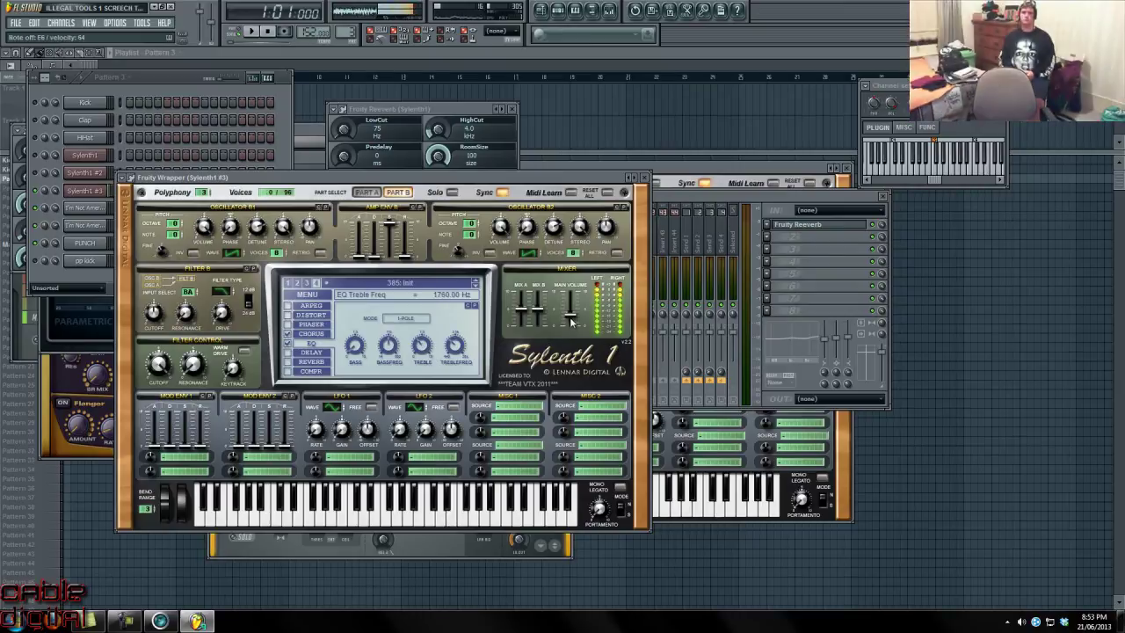
Step: Route Mod Env 1 to Pitch AB with amount 1.24, decay 5.40 and sustain 3.39, raise its attack, and play a note
click(183, 463)
click(189, 390)
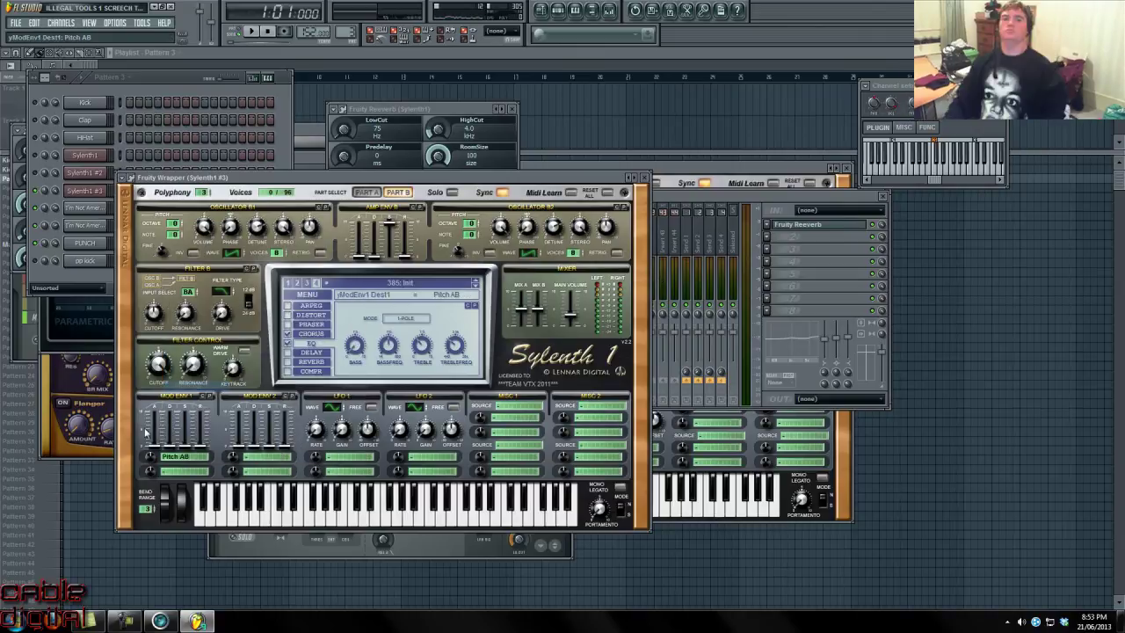
drag(169, 445, 169, 428)
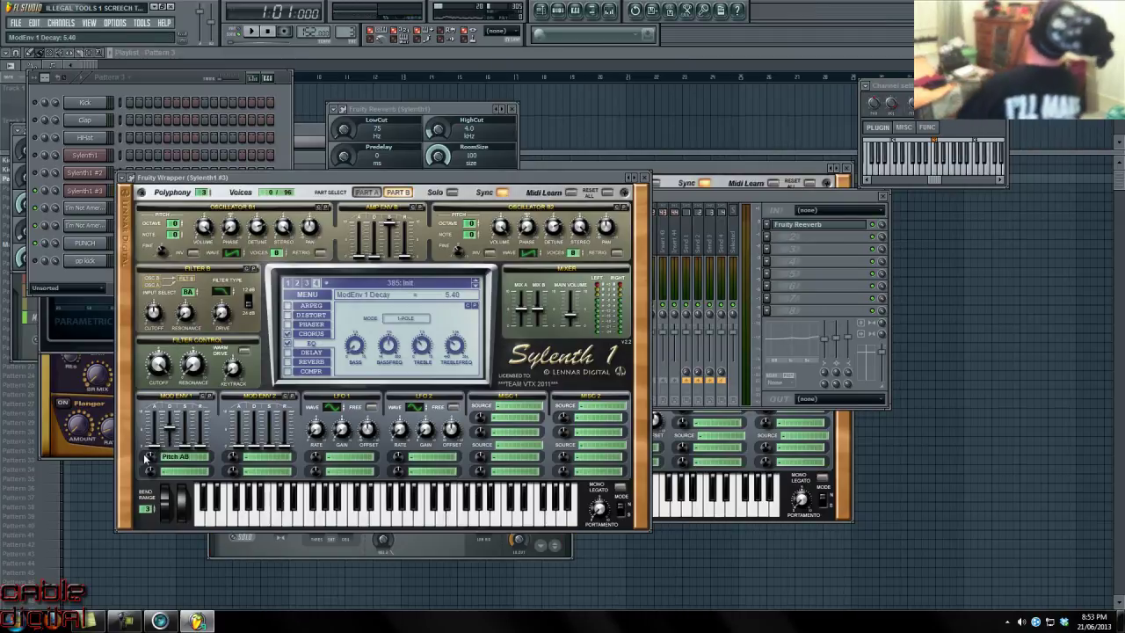
click(154, 459)
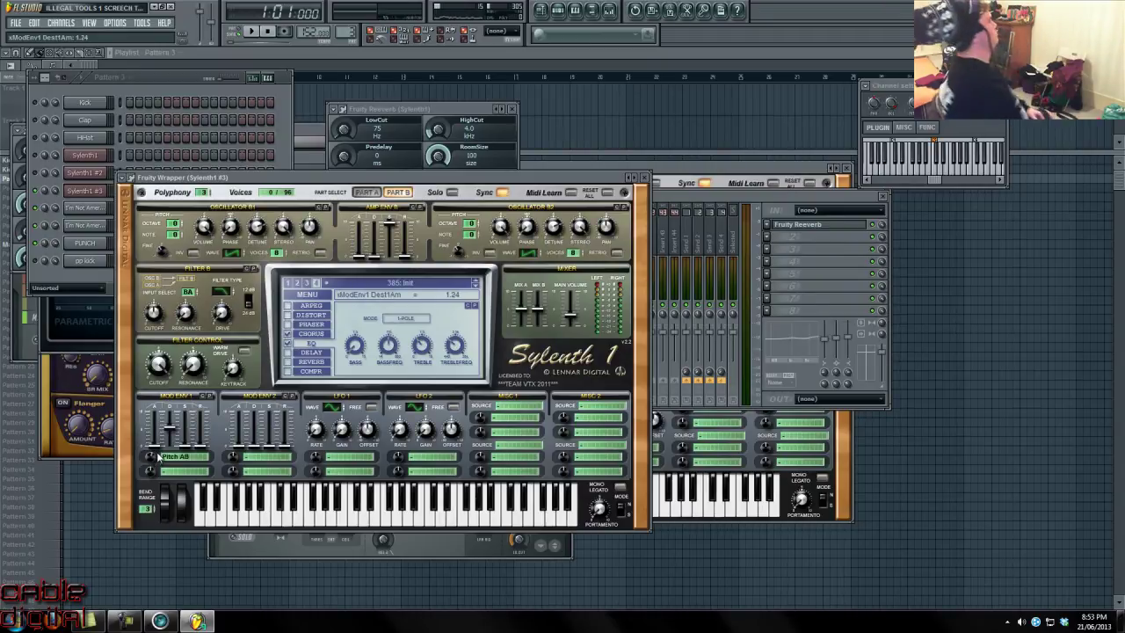
drag(155, 446, 189, 436)
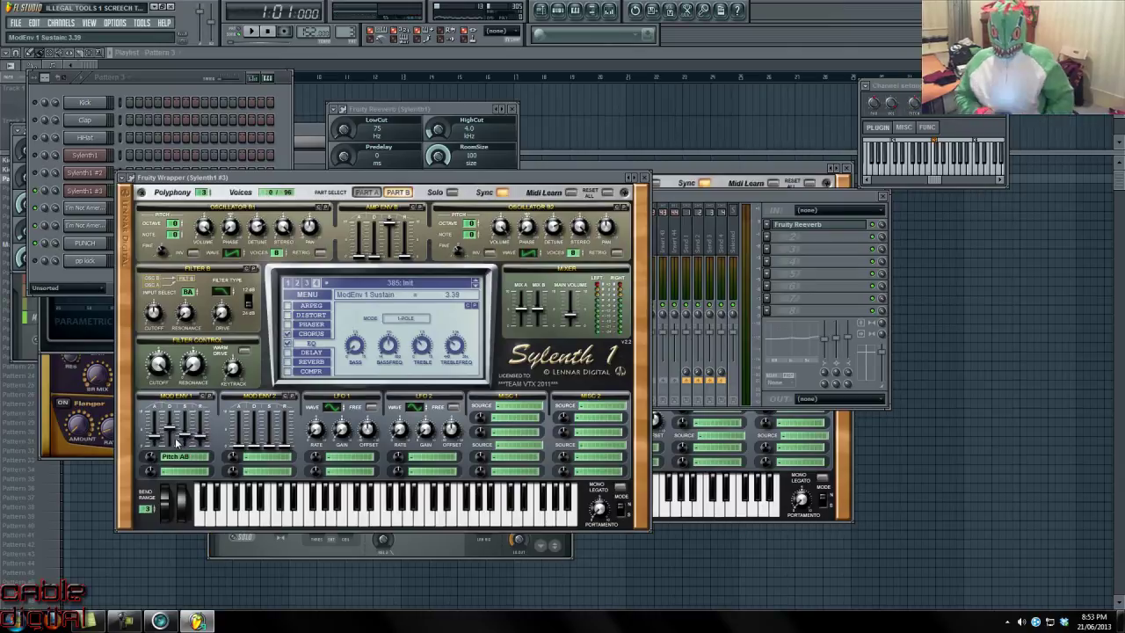
key(q)
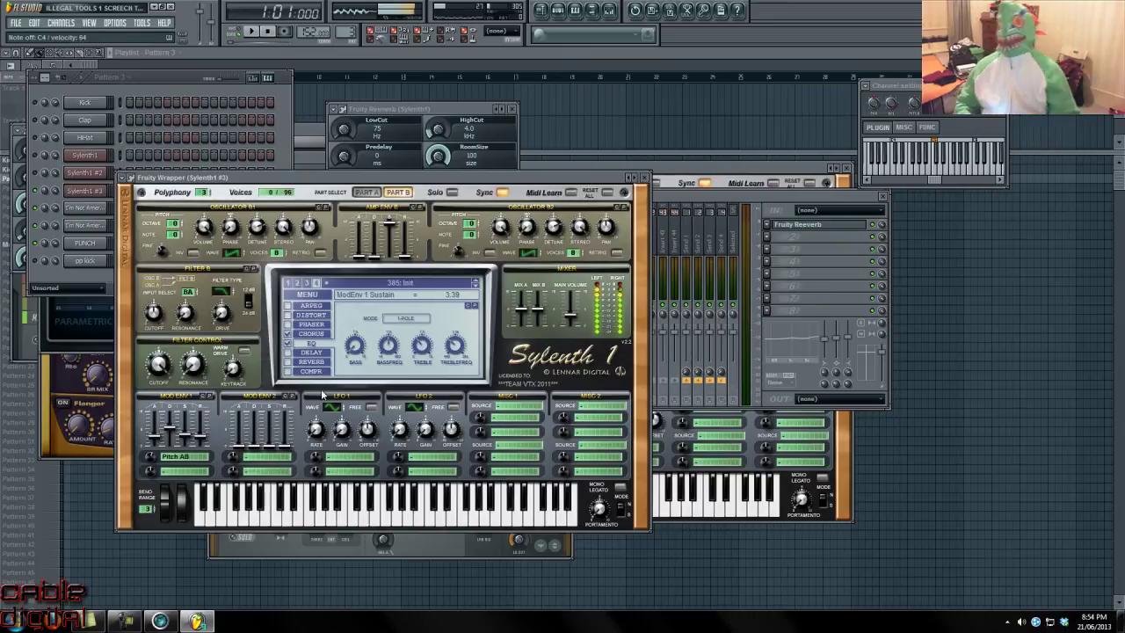
Step: Route LFO 1 to Pitch AB with amount -1.24, raise its gain, set its rate to 1/8D, and audition the sound
click(360, 458)
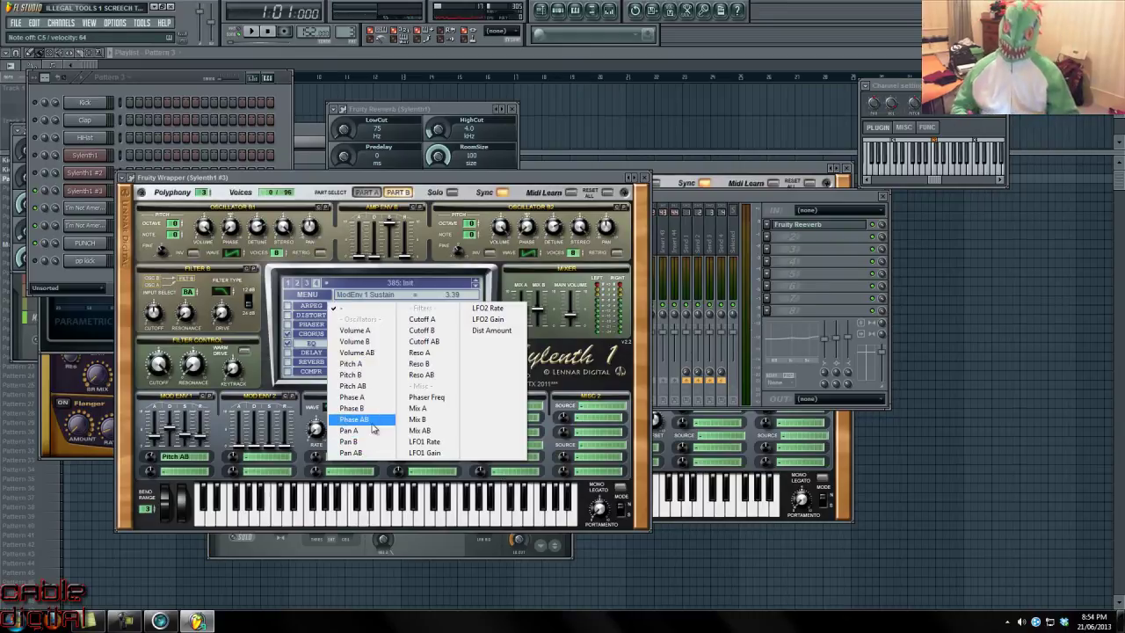
click(379, 387)
drag(340, 437, 350, 385)
mouse_move(318, 432)
mouse_down()
mouse_move(326, 366)
mouse_move(315, 424)
mouse_up()
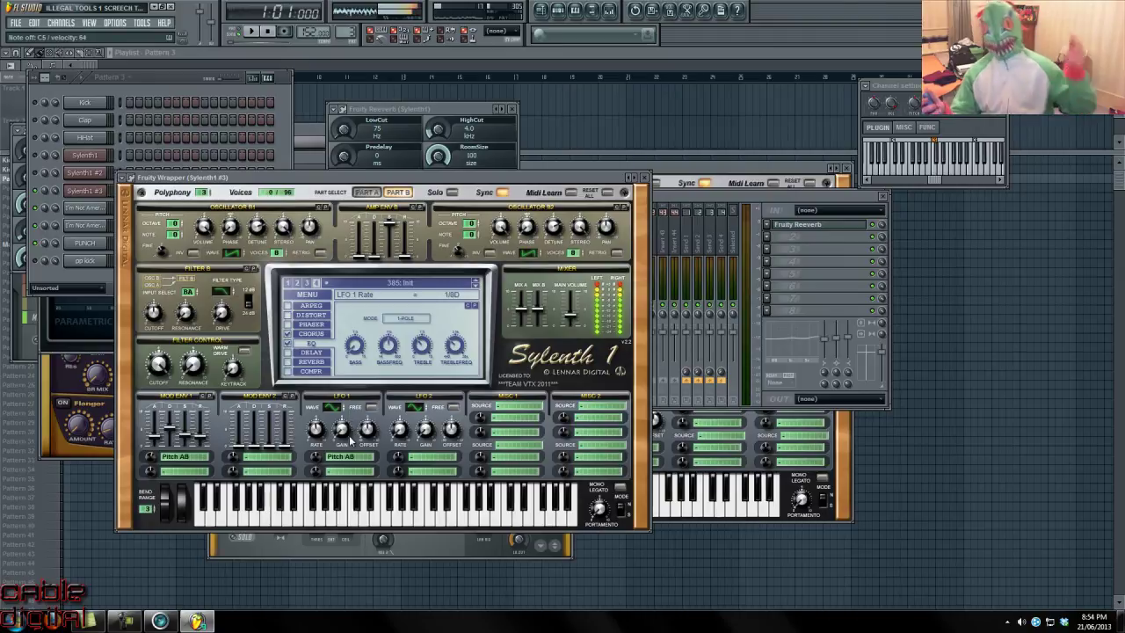
click(344, 431)
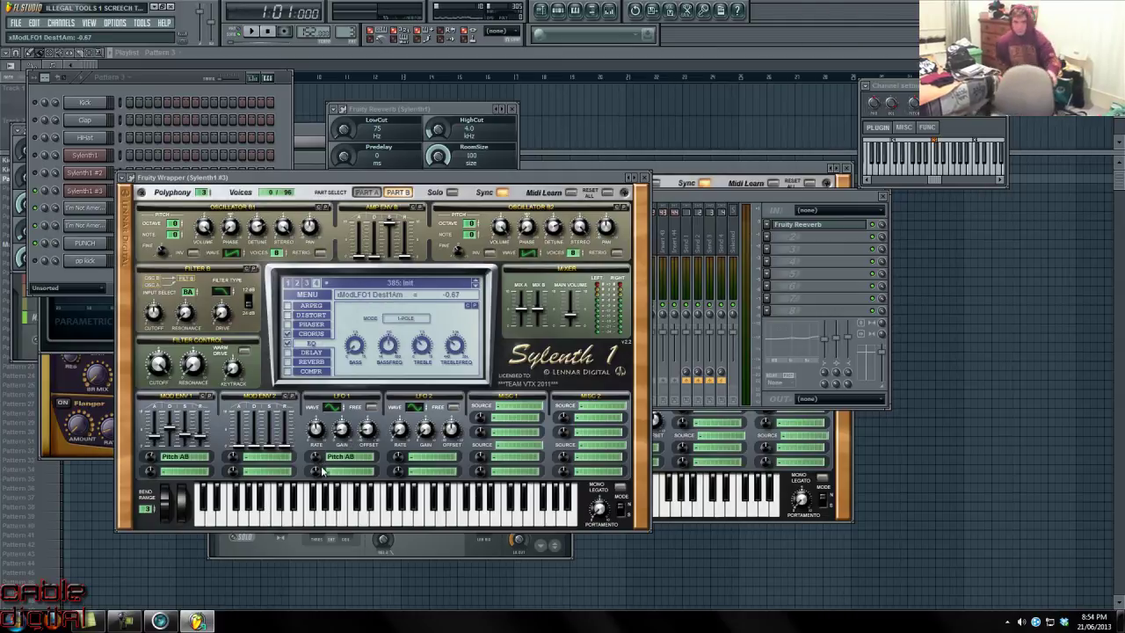
key(q)
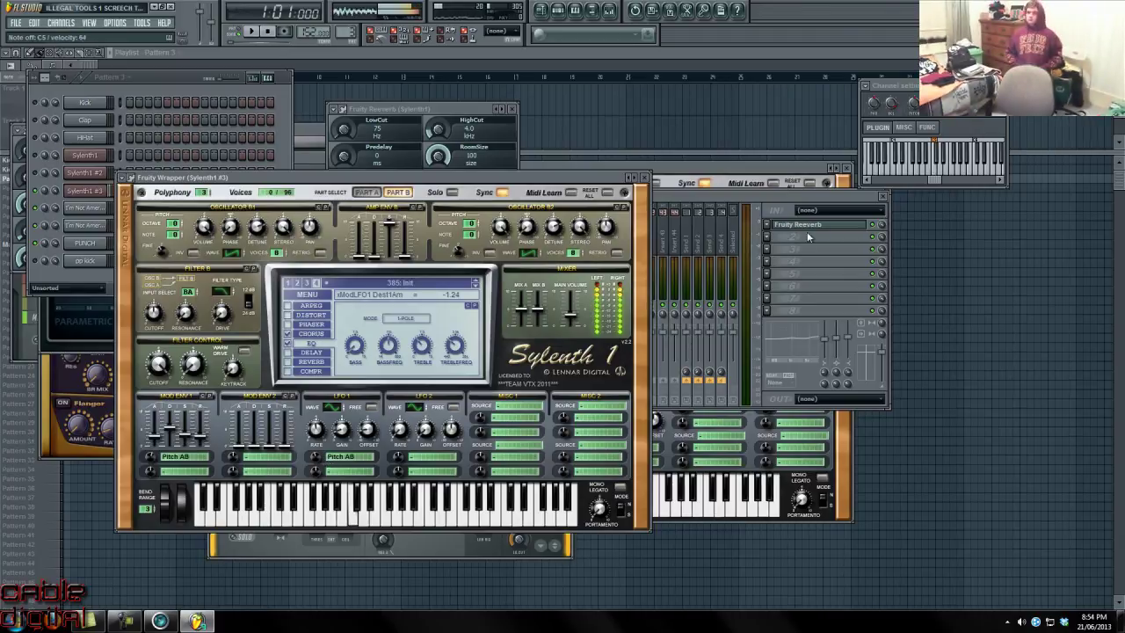
Step: Enable the Fruity Reeverb and Fruity Parametric EQ 2 effects on the Sylenth1 #2 mixer track
click(681, 206)
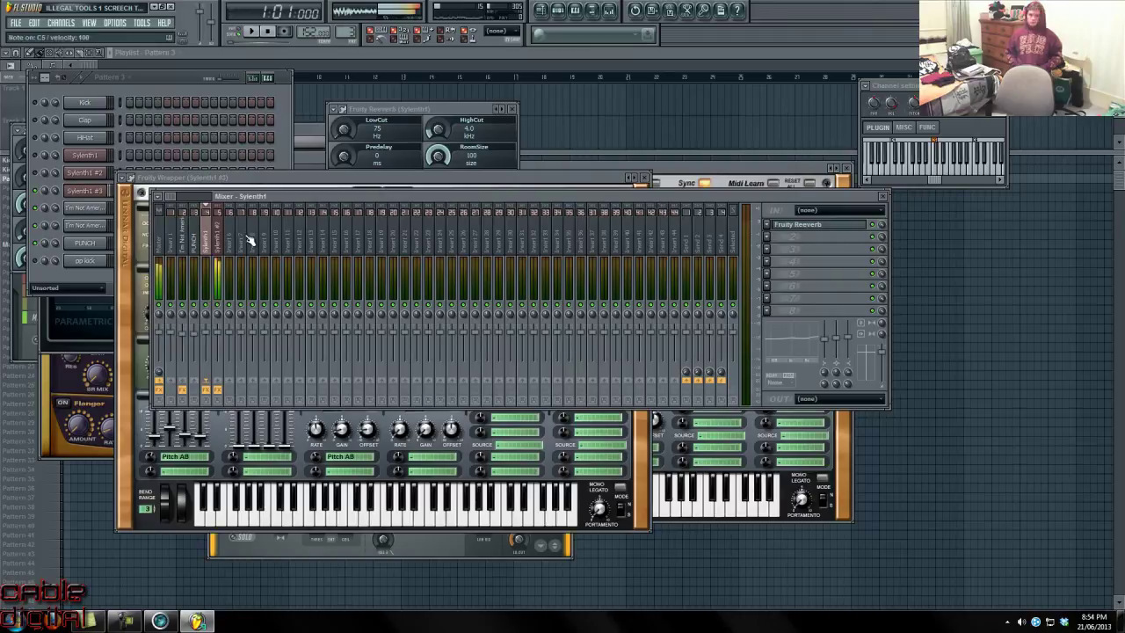
click(215, 231)
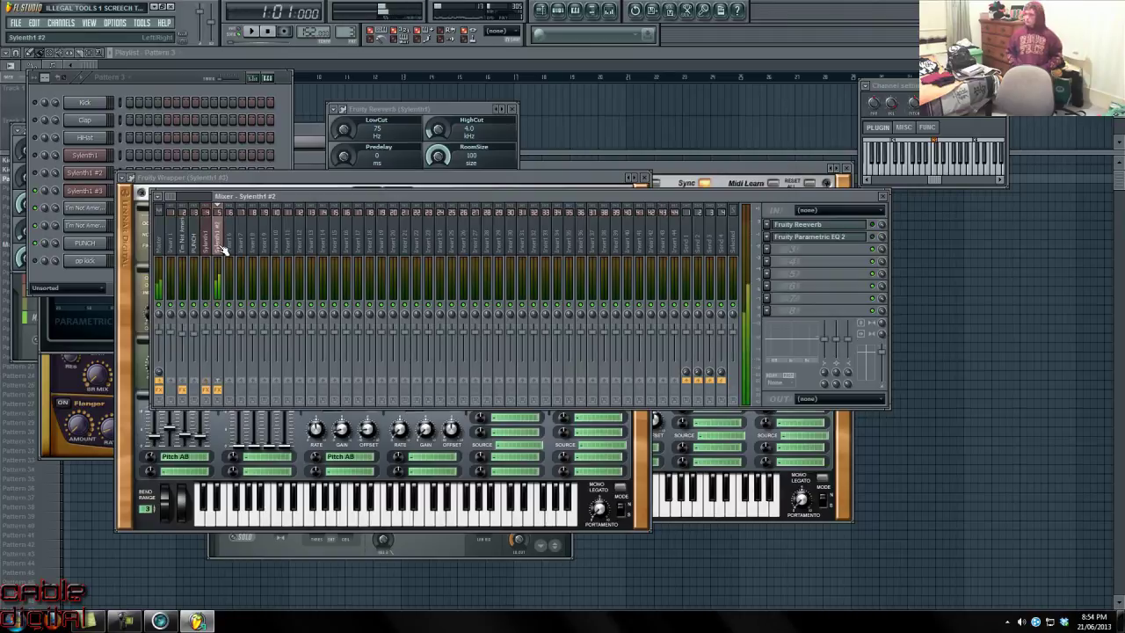
click(872, 227)
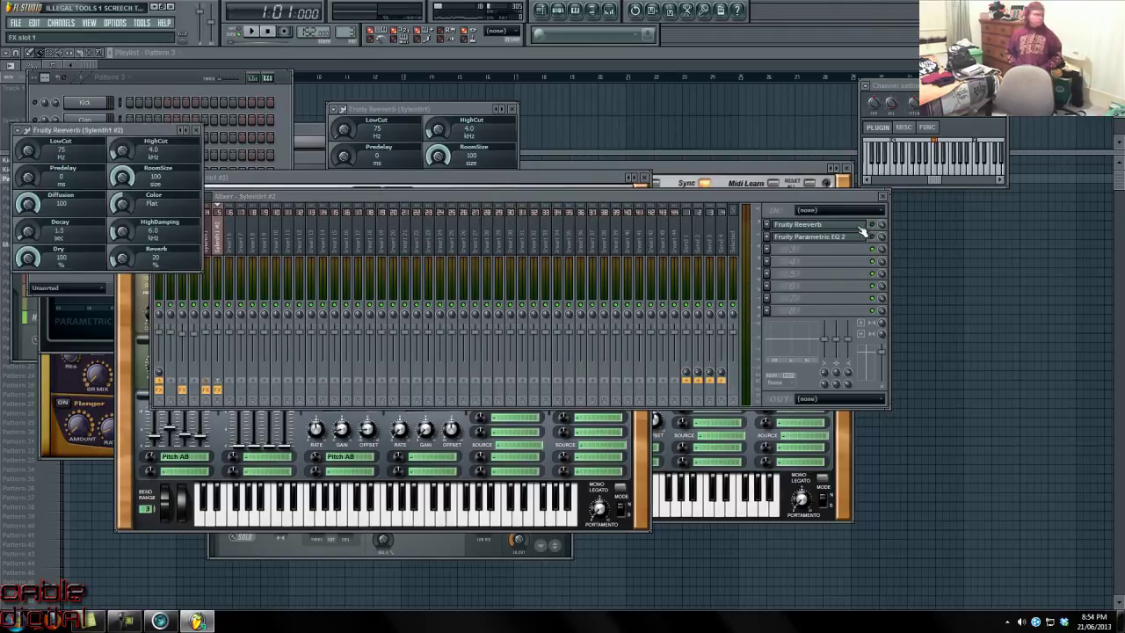
click(151, 150)
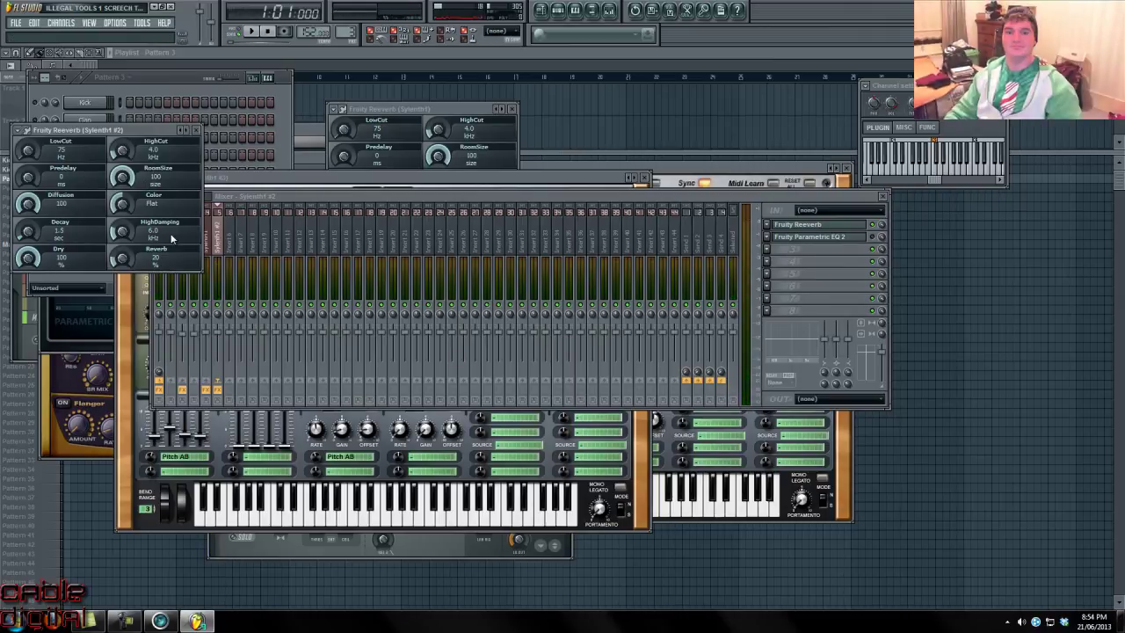
click(825, 239)
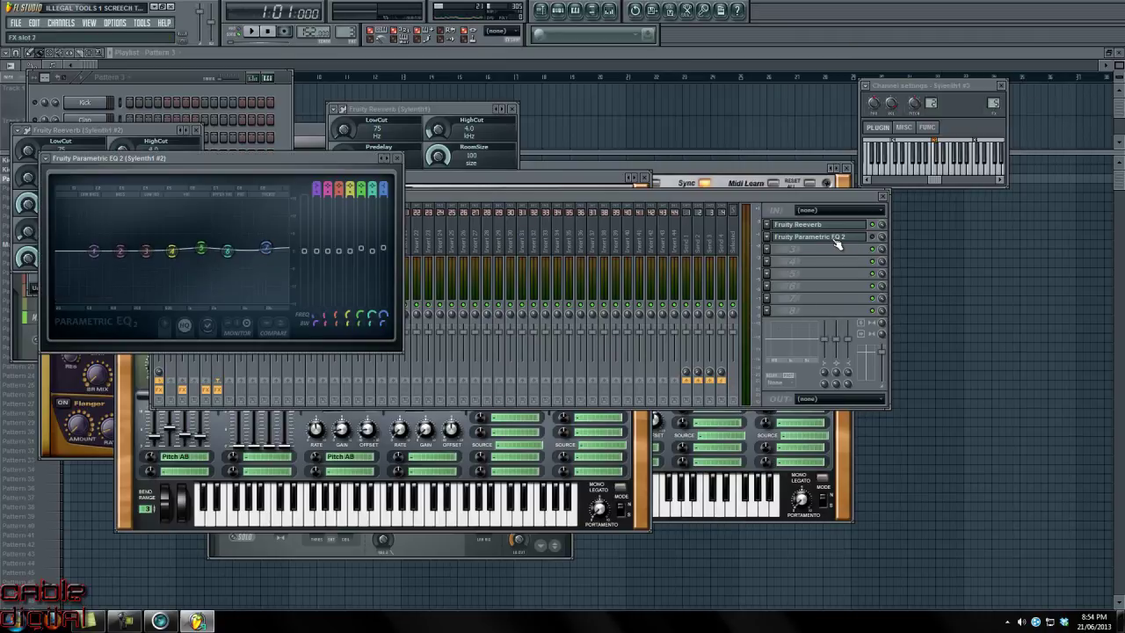
click(870, 244)
click(870, 244)
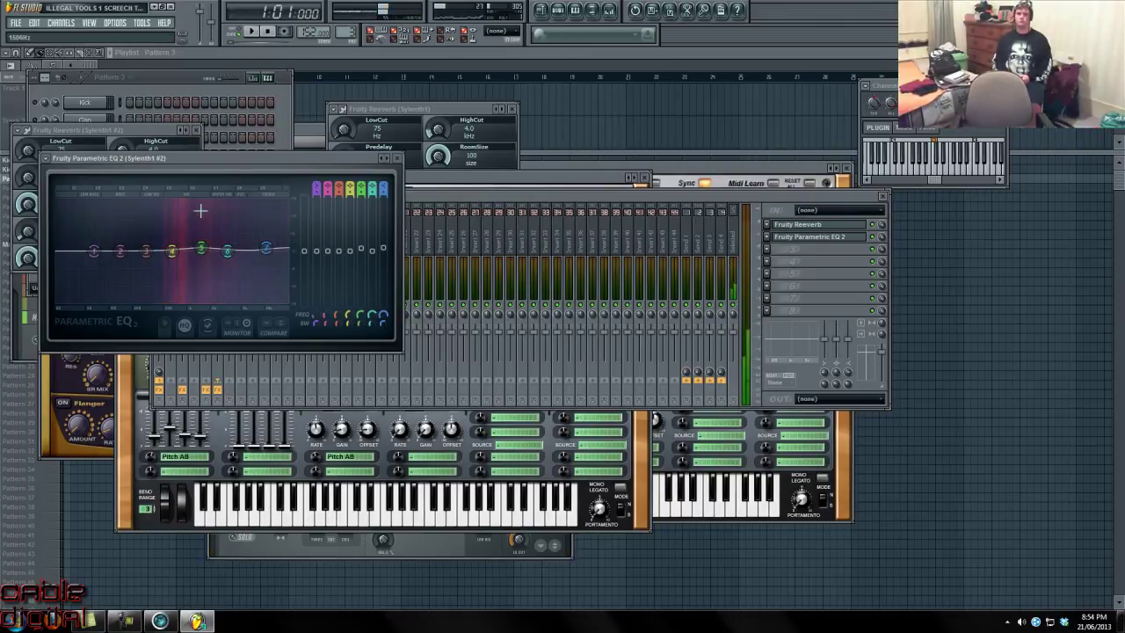
Step: In the first Sylenth1 instance, set Mod Env 1 sustain to 3.68 and release to 3.58
click(88, 106)
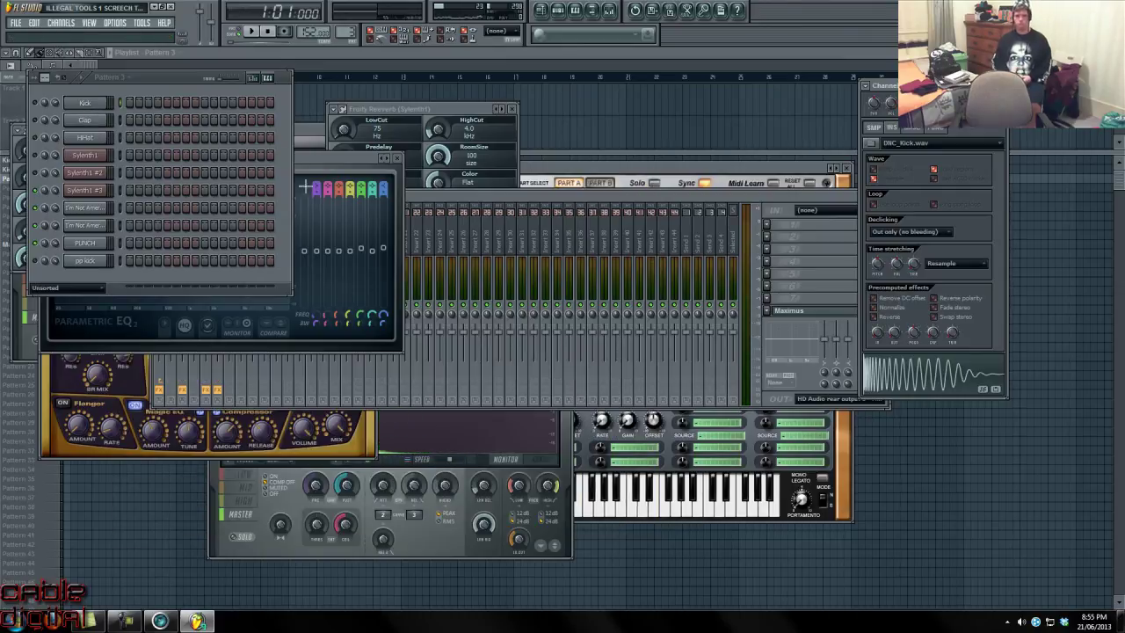
click(642, 444)
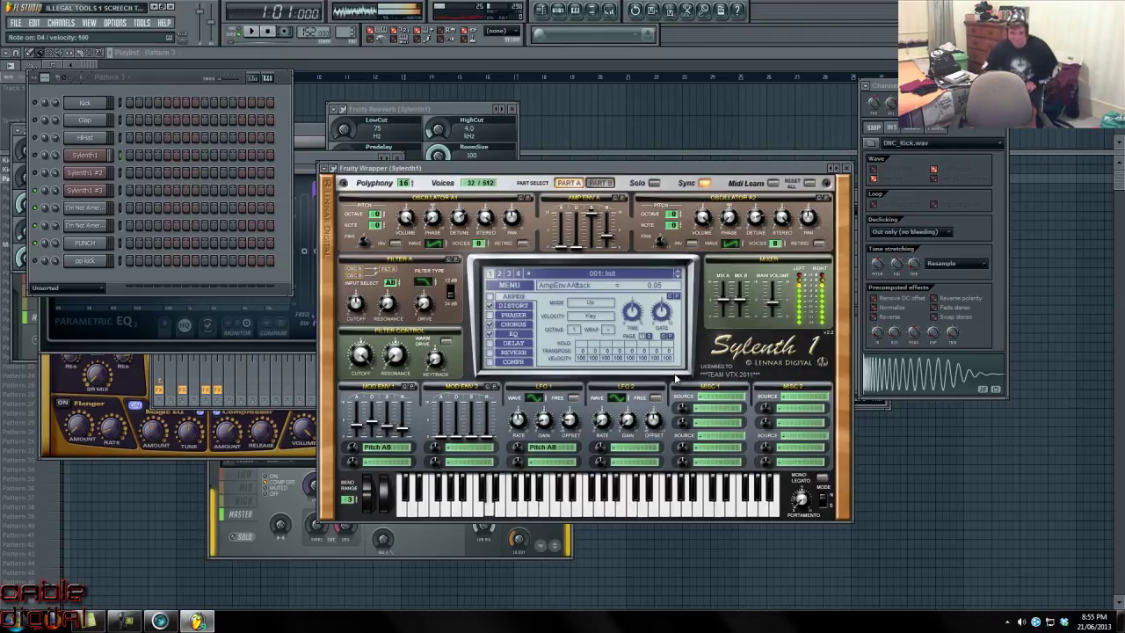
drag(351, 424, 391, 420)
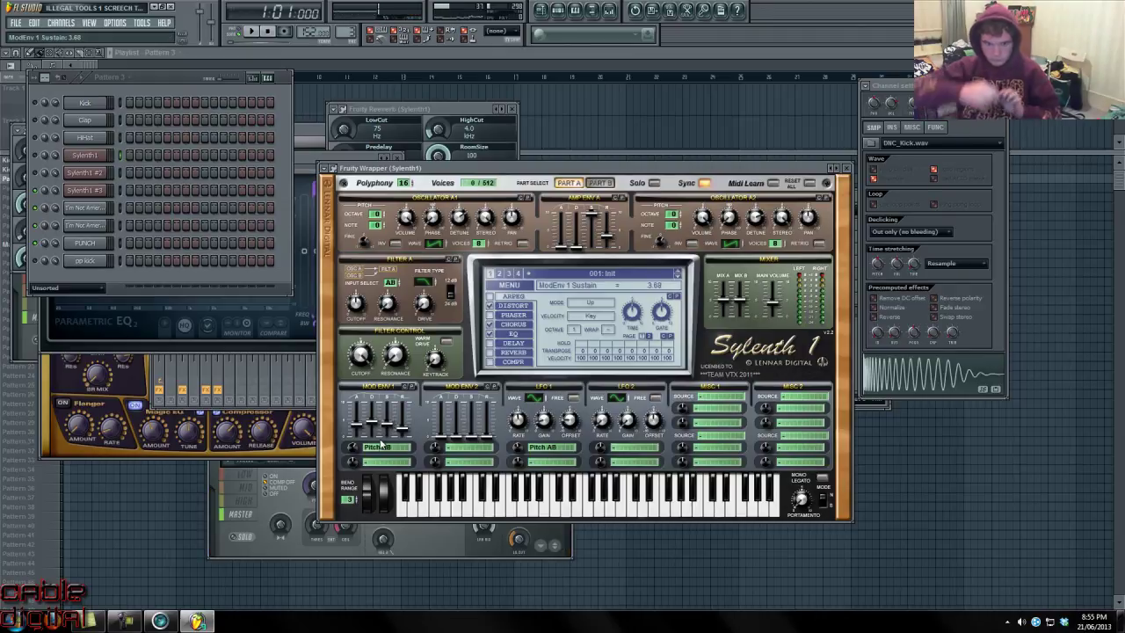
drag(397, 429, 408, 425)
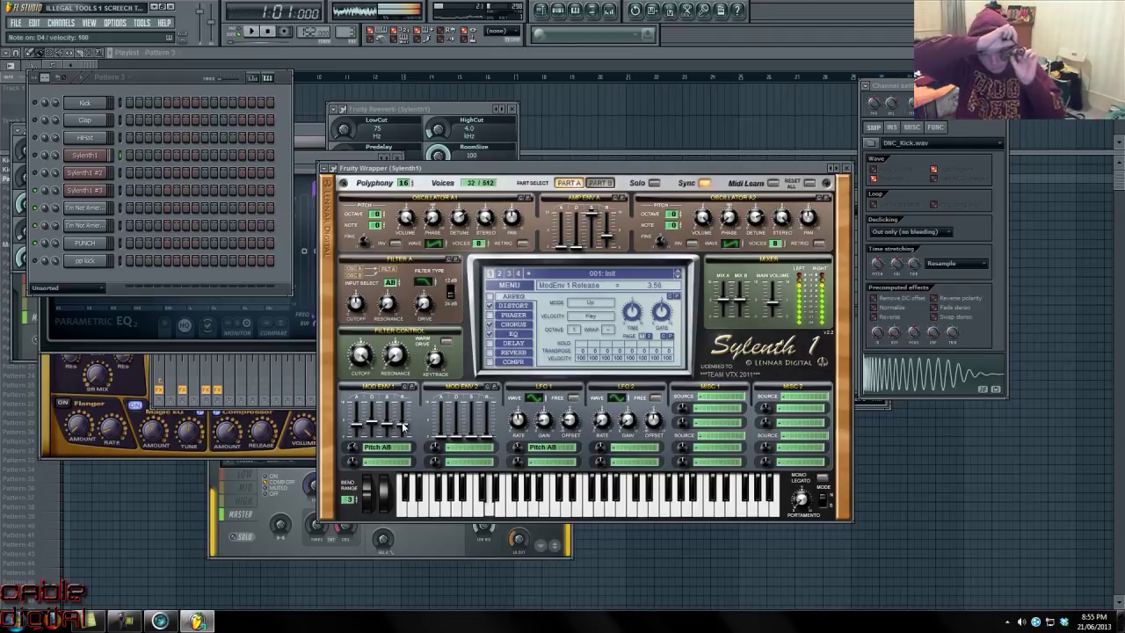
Step: Turn off solo on the Sylenth1 #3 channel and unmute the remaining channels
right_click(35, 196)
click(44, 203)
right_click(36, 192)
click(48, 199)
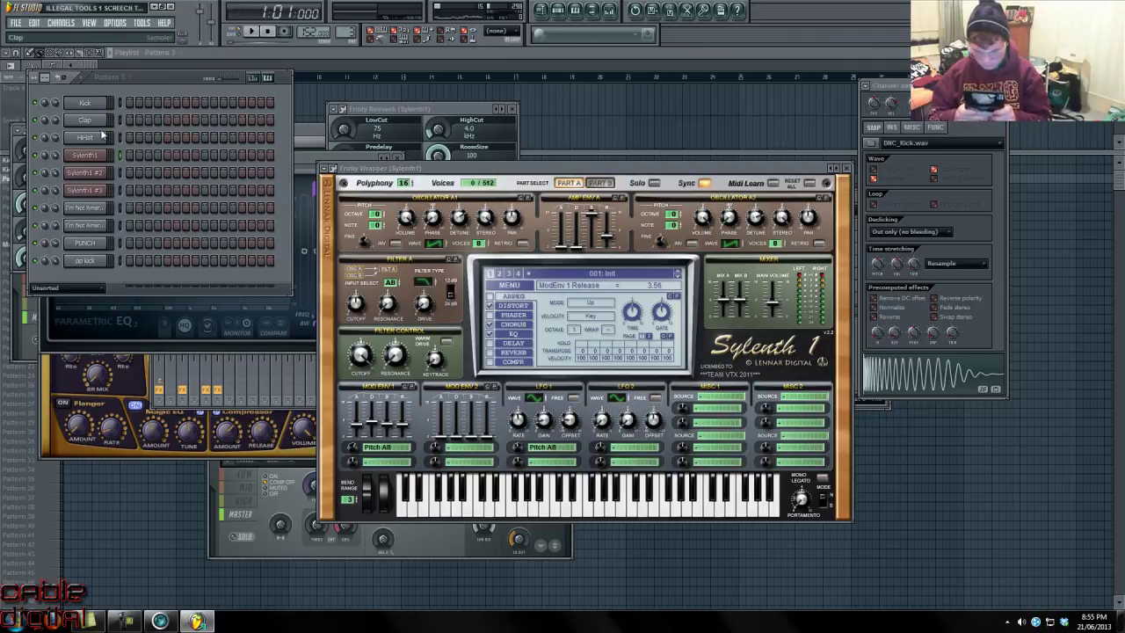
Step: Select the Kick/Screech pattern and play it to audition the screech together with the other channels
drag(345, 33, 334, 91)
key(space)
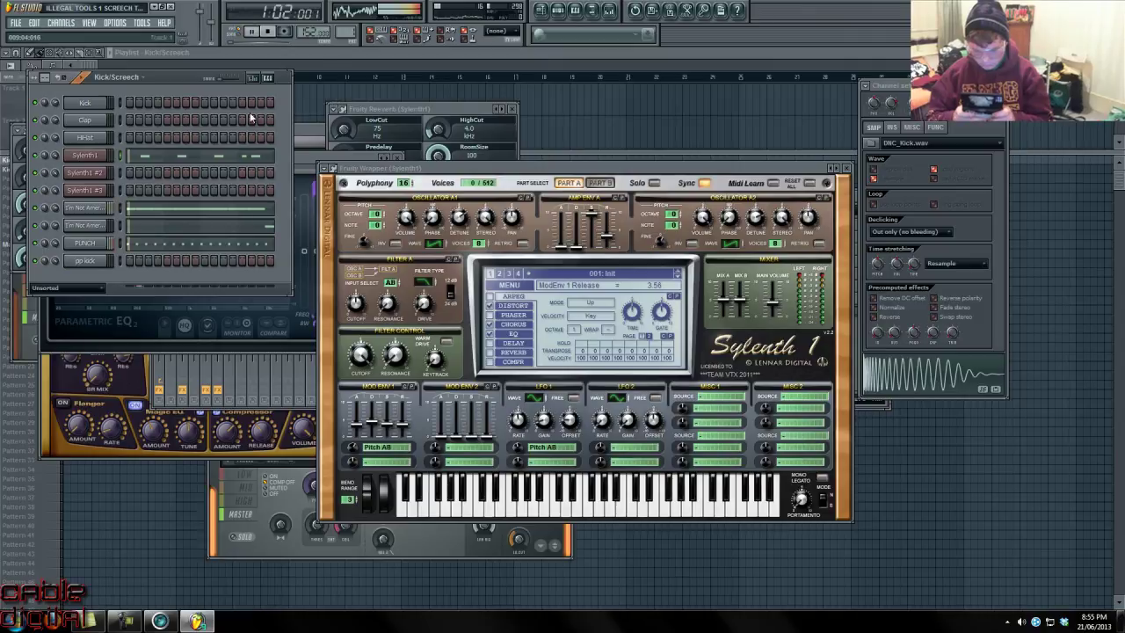
key(space)
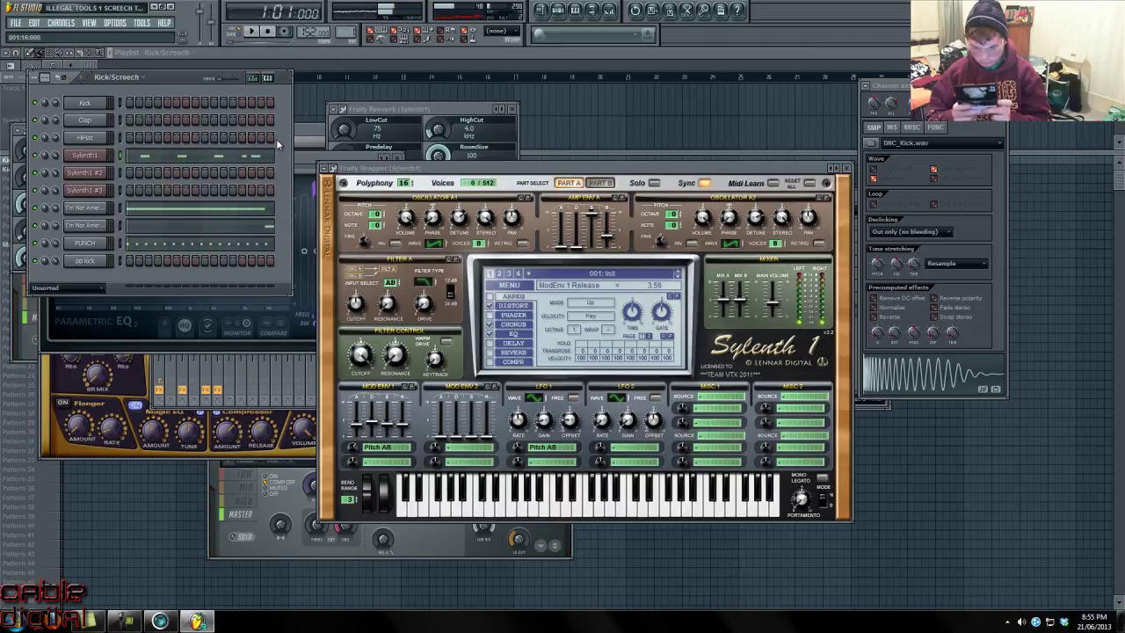
key(space)
Step: Switch to the Kick/Screech #2 pattern, audition it, and stop playback
drag(340, 32, 342, 26)
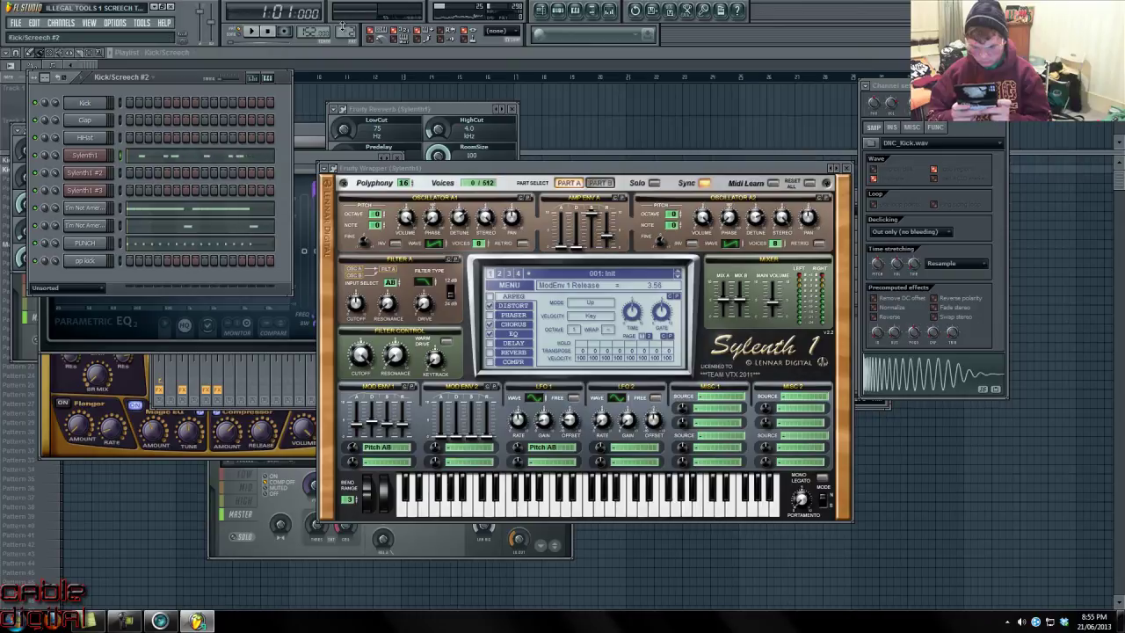
key(space)
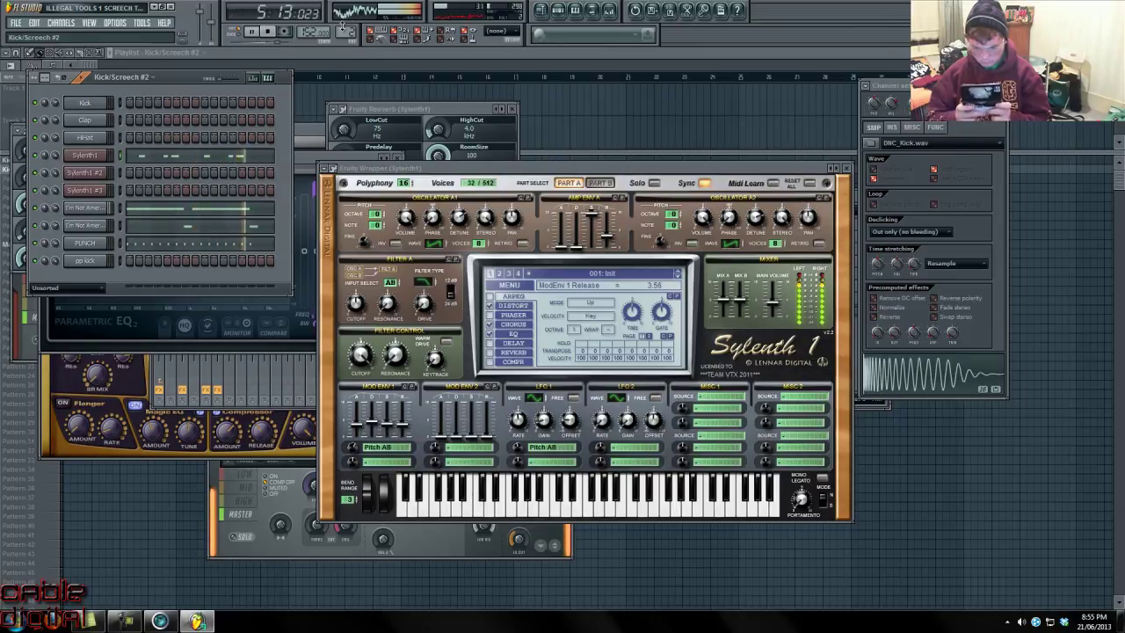
key(space)
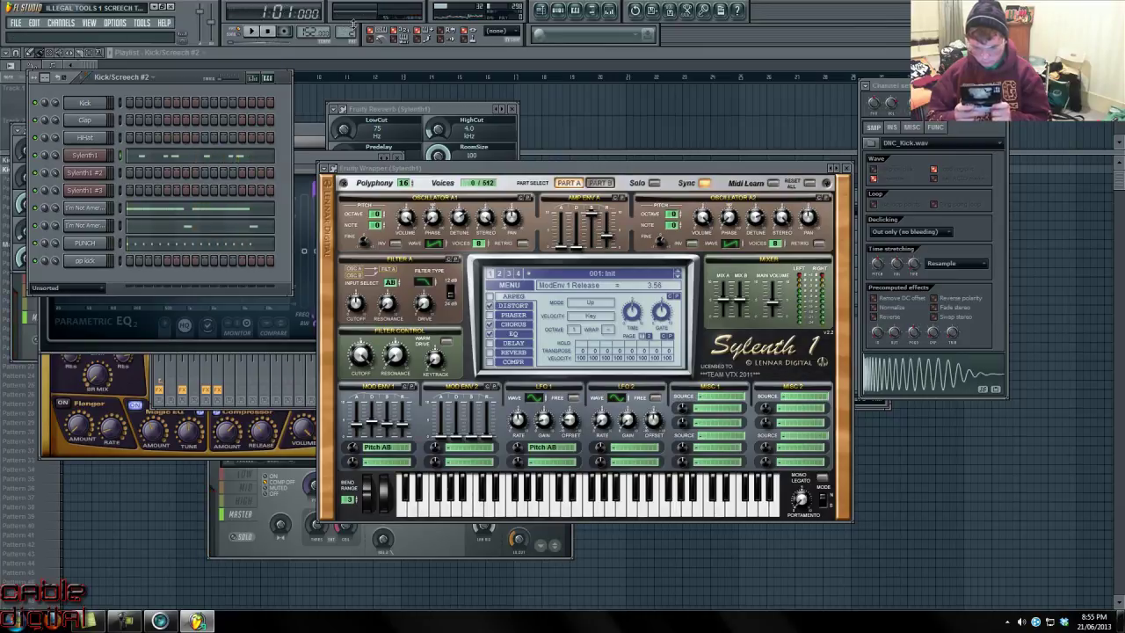
Step: Return to the Kick/Screech pattern
scroll(342, 33, down, 1)
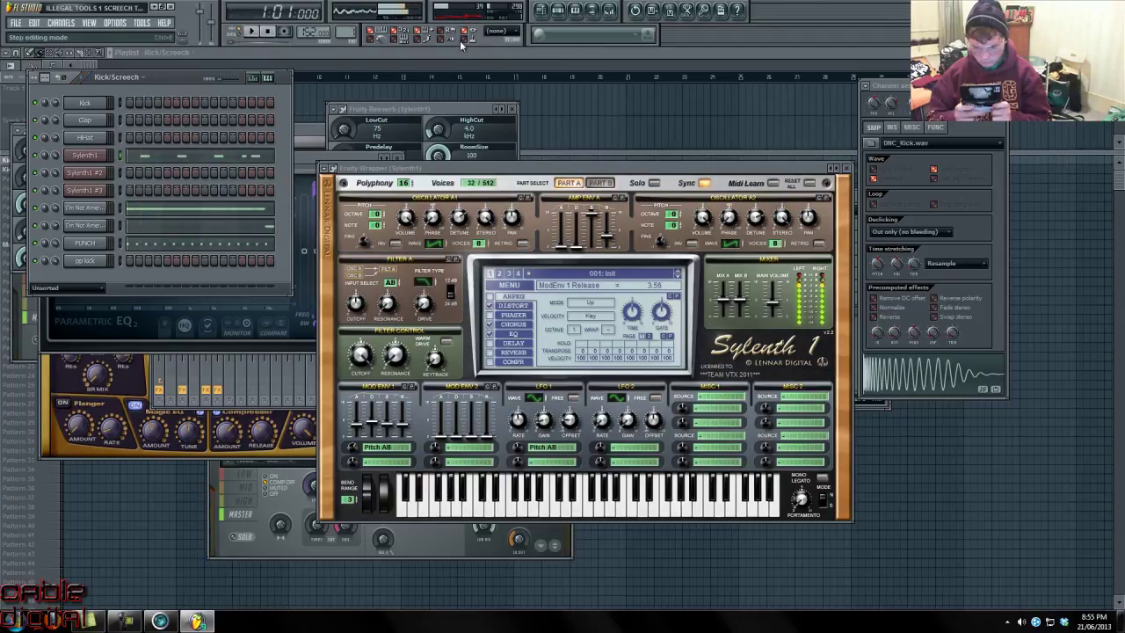
click(142, 23)
click(210, 9)
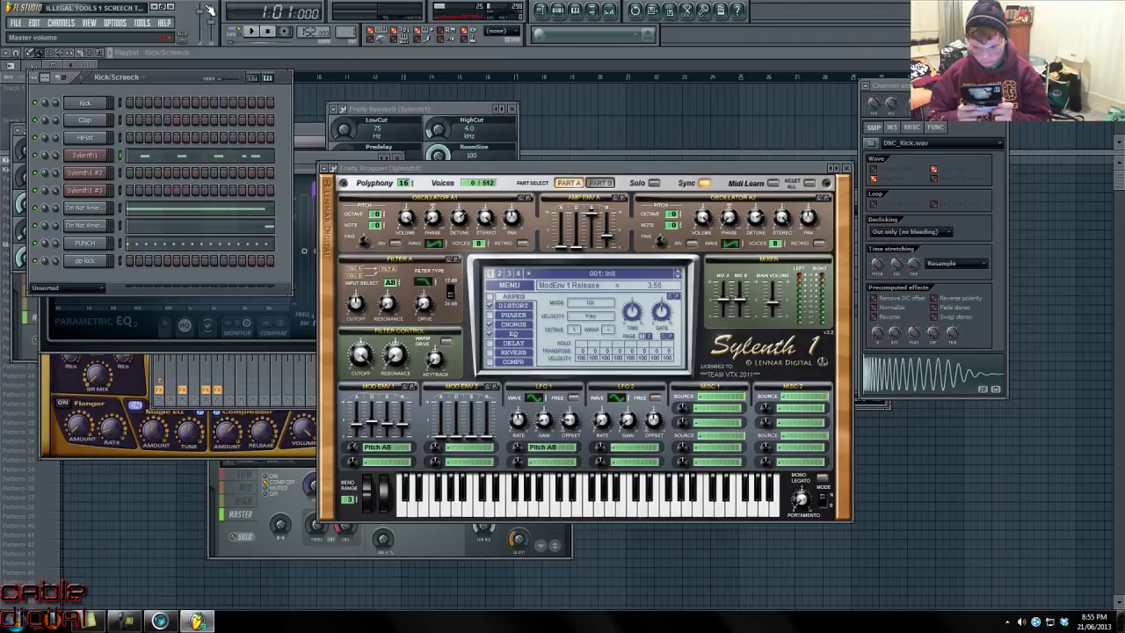